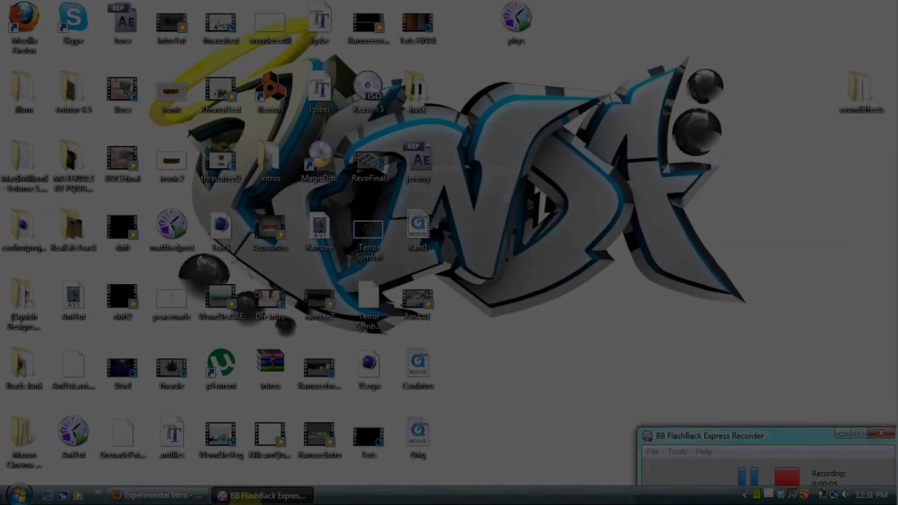
Switch to Firefox and play the "Experimental Intro" YouTube video as a reference for the animation.
{"action": "left_click", "coordinate": [158, 496]}
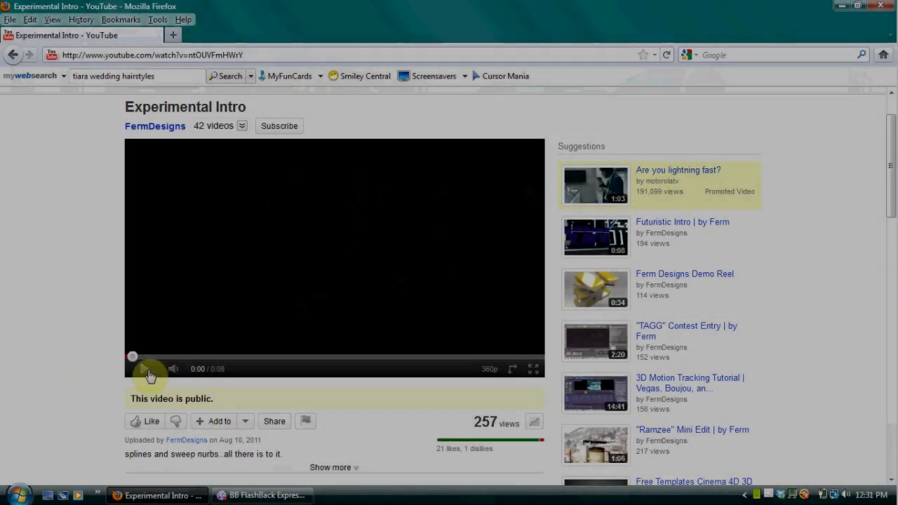
{"action": "left_click", "coordinate": [144, 368]}
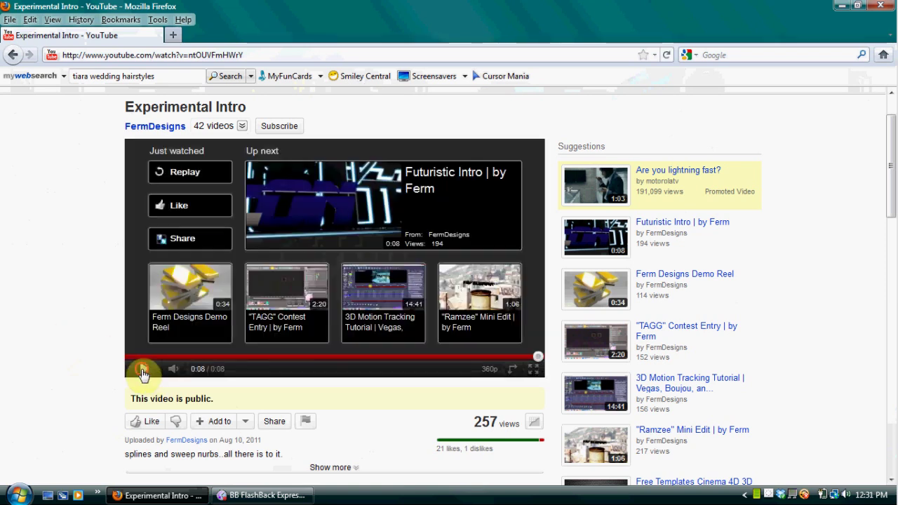
{"action": "left_click", "coordinate": [143, 369]}
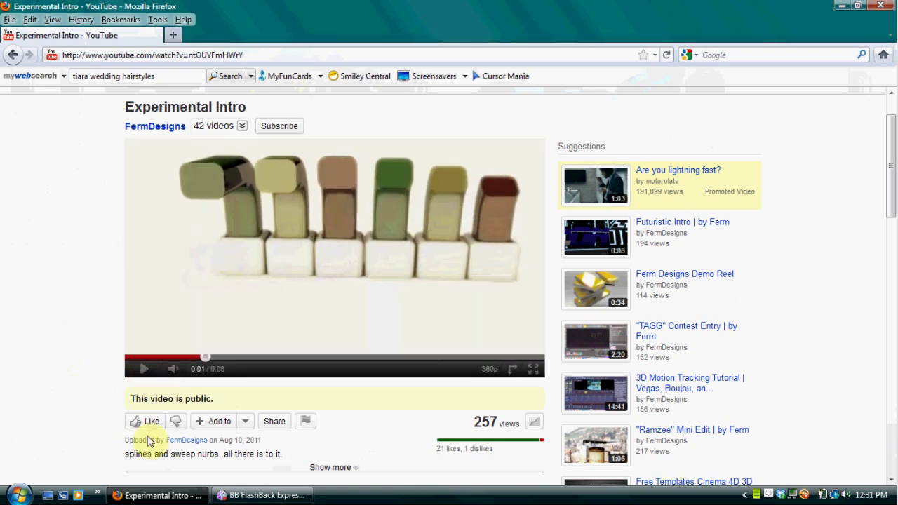
{"action": "left_click", "coordinate": [165, 495]}
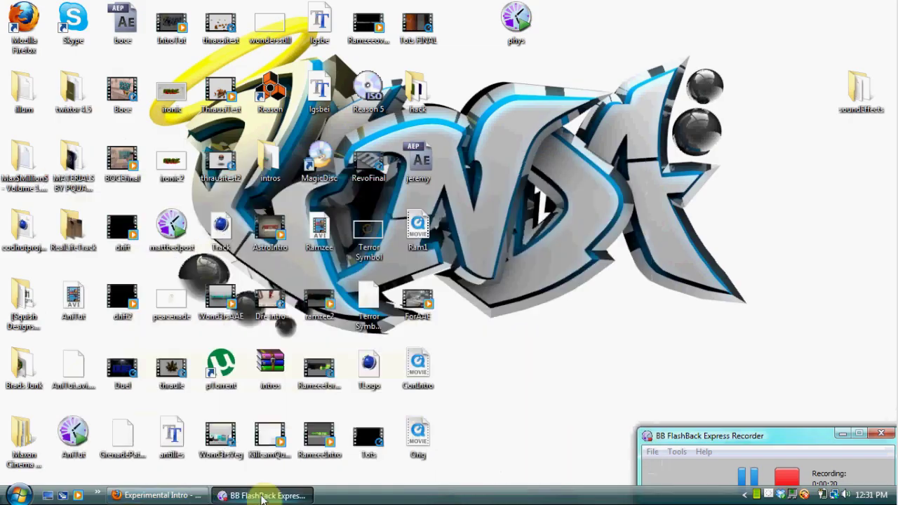
Launch CINEMA 4D 64 Bit from the CINEMA 4D R12 folder and dismiss the bug report without sending it.
{"action": "left_click", "coordinate": [17, 495]}
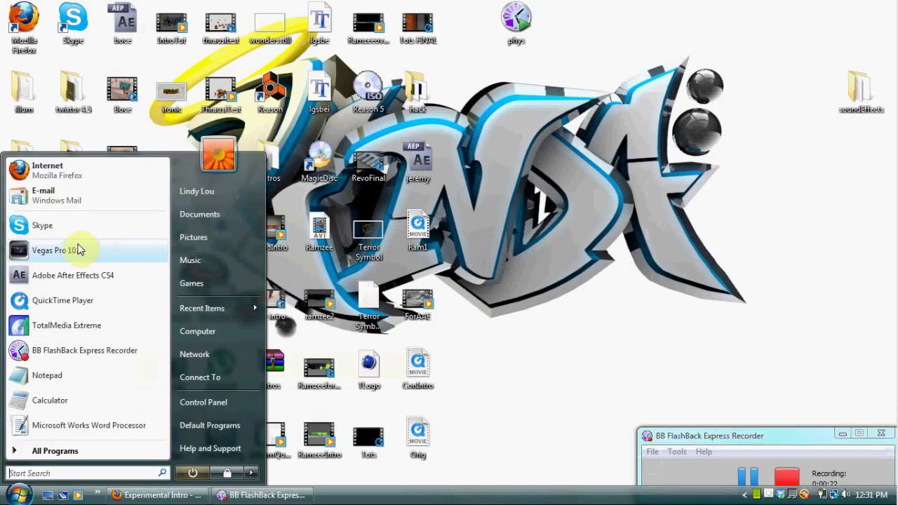
{"action": "left_click", "coordinate": [521, 168]}
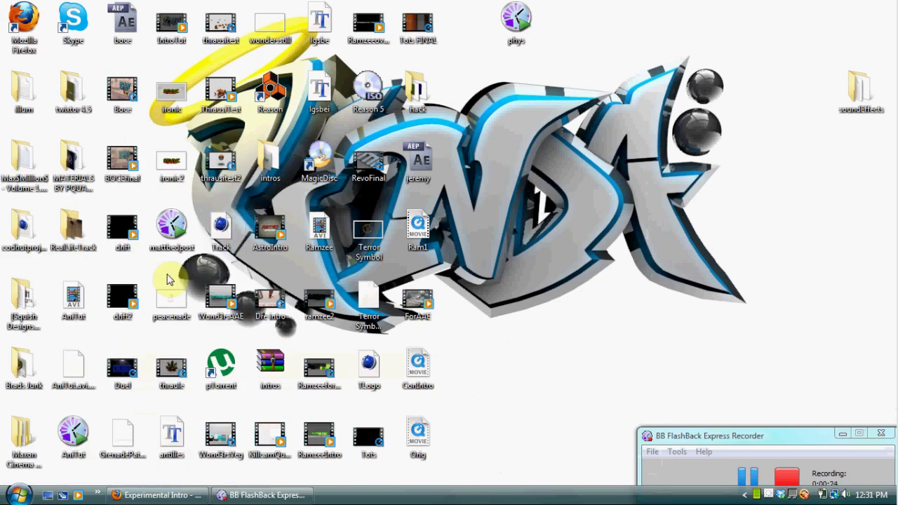
{"action": "double_click", "coordinate": [24, 442]}
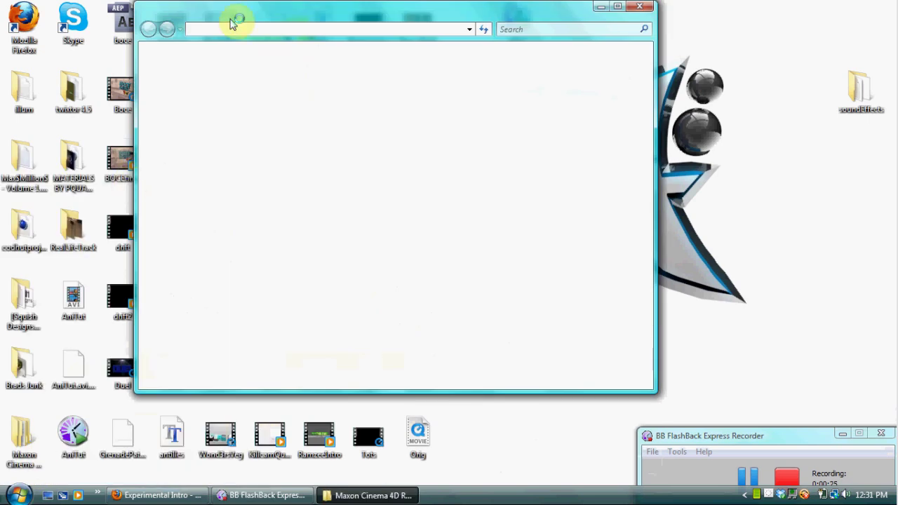
{"action": "double_click", "coordinate": [274, 84]}
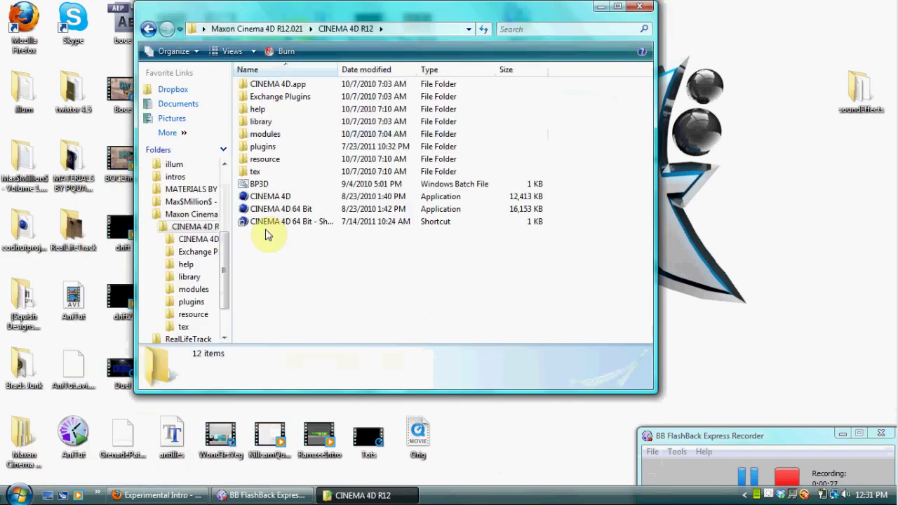
{"action": "left_click", "coordinate": [277, 209]}
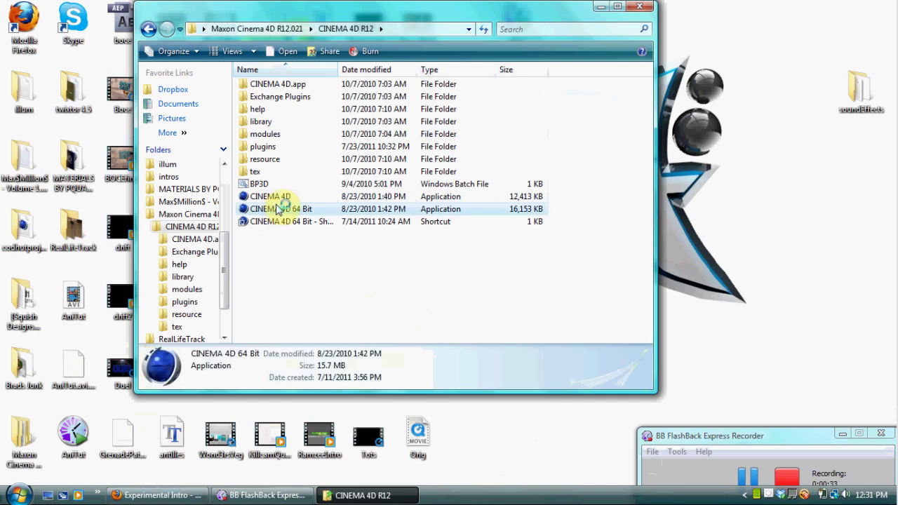
{"action": "double_click", "coordinate": [280, 209]}
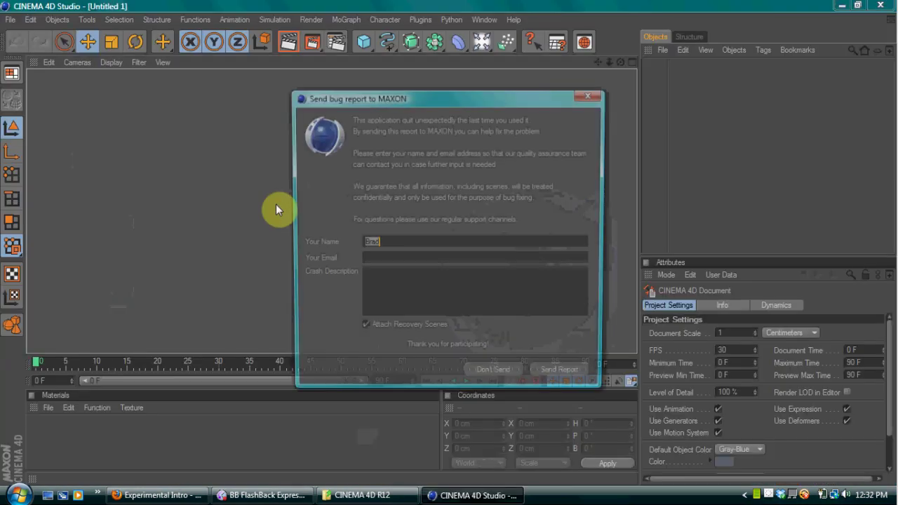
{"action": "left_click", "coordinate": [499, 379]}
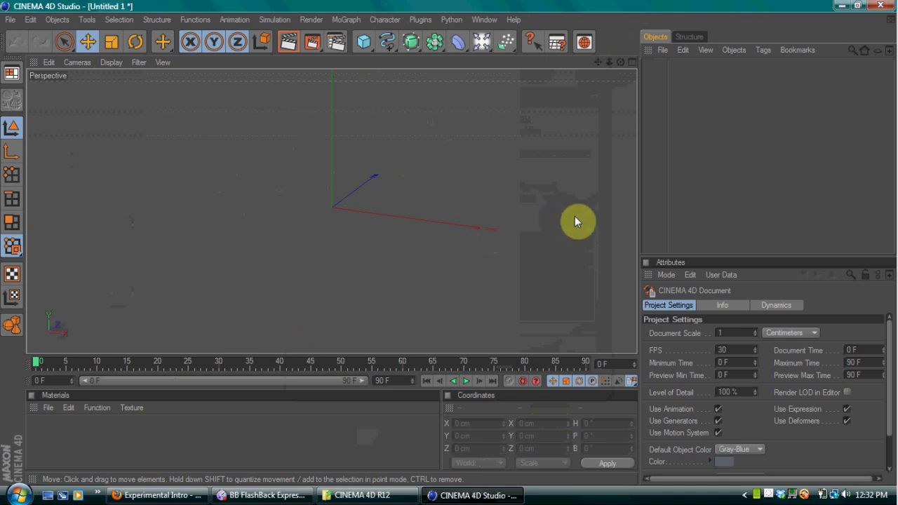
Add a Helix spline to the scene and set its plane to ZY.
{"action": "mouse_move", "coordinate": [385, 41]}
{"action": "left_mouse_down"}
{"action": "mouse_move", "coordinate": [547, 66]}
{"action": "mouse_move", "coordinate": [559, 55]}
{"action": "mouse_move", "coordinate": [515, 44]}
{"action": "mouse_move", "coordinate": [514, 100]}
{"action": "mouse_move", "coordinate": [494, 174]}
{"action": "left_mouse_up"}
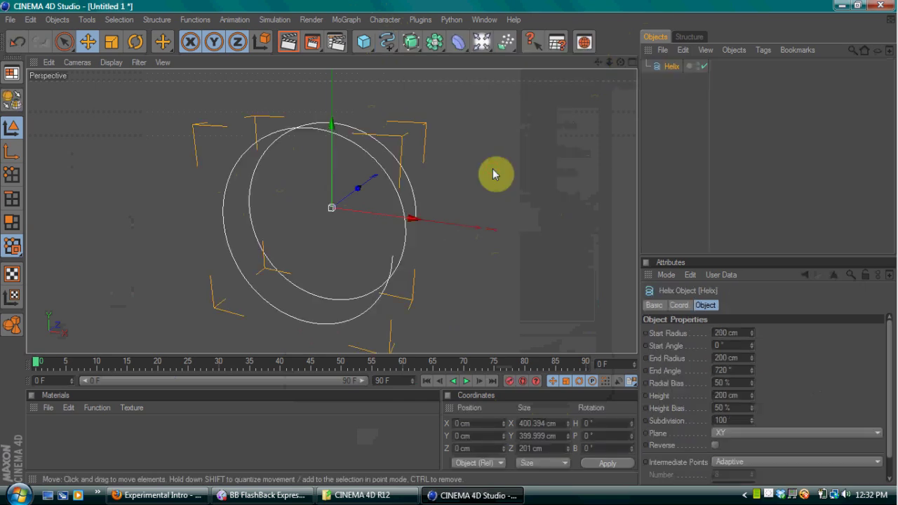
{"action": "left_click", "coordinate": [739, 430]}
{"action": "left_click", "coordinate": [738, 458]}
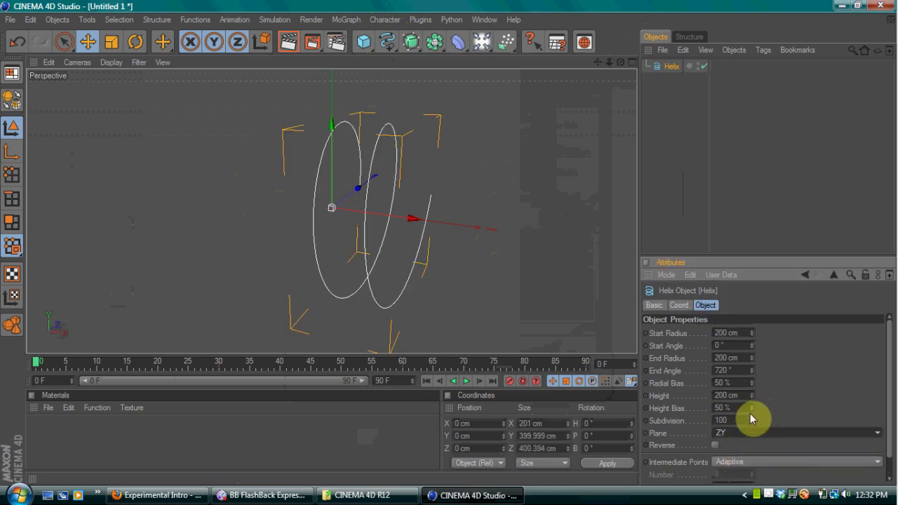
Stretch the helix to a height of about 1353 cm and move it along X to about -655 cm.
{"action": "left_click_drag", "start_coordinate": [750, 399], "coordinate": [752, 396]}
{"action": "left_click_drag", "start_coordinate": [421, 220], "coordinate": [197, 188]}
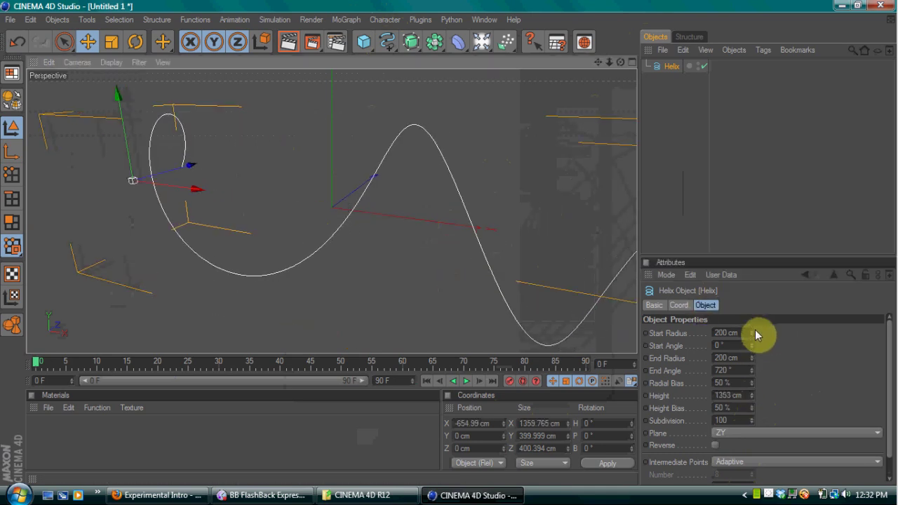
Set both the start radius and the end radius of the helix to 100 cm.
{"action": "left_click_drag", "start_coordinate": [753, 331], "coordinate": [752, 337]}
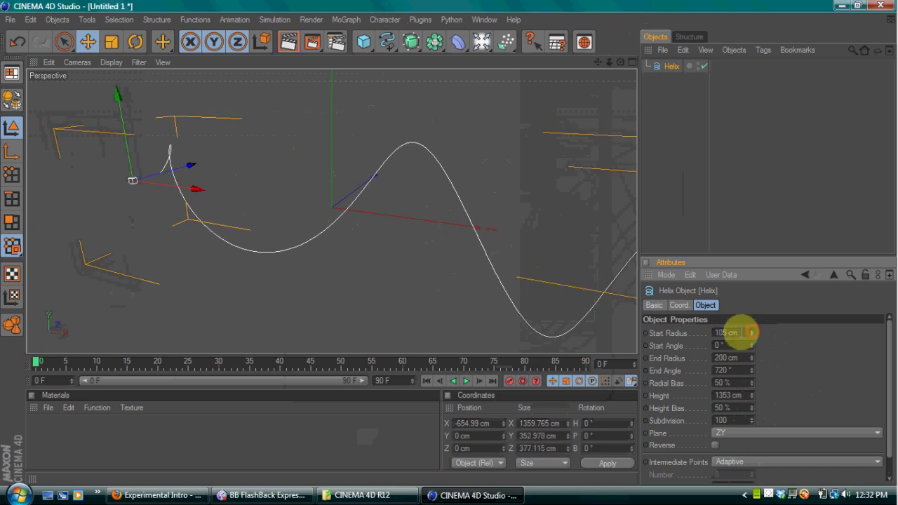
{"action": "left_click", "coordinate": [742, 333]}
{"action": "left_click", "coordinate": [805, 360]}
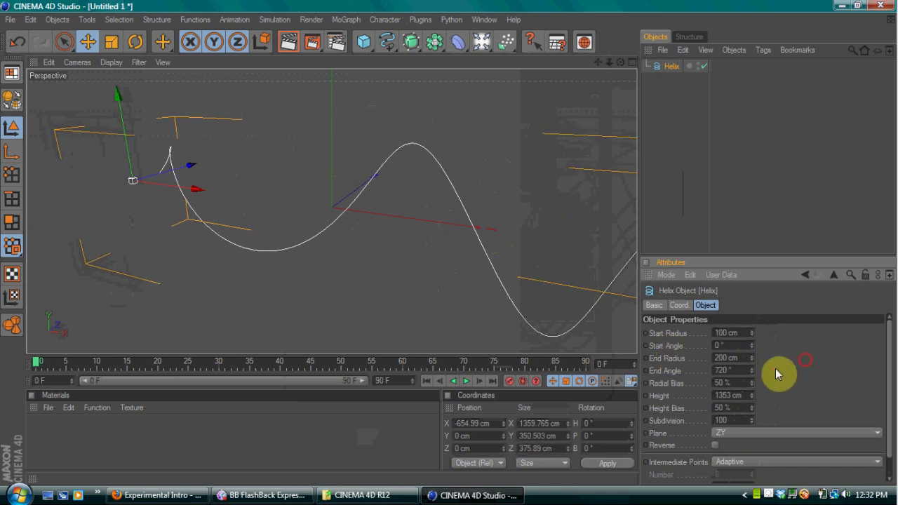
{"action": "left_click", "coordinate": [729, 357]}
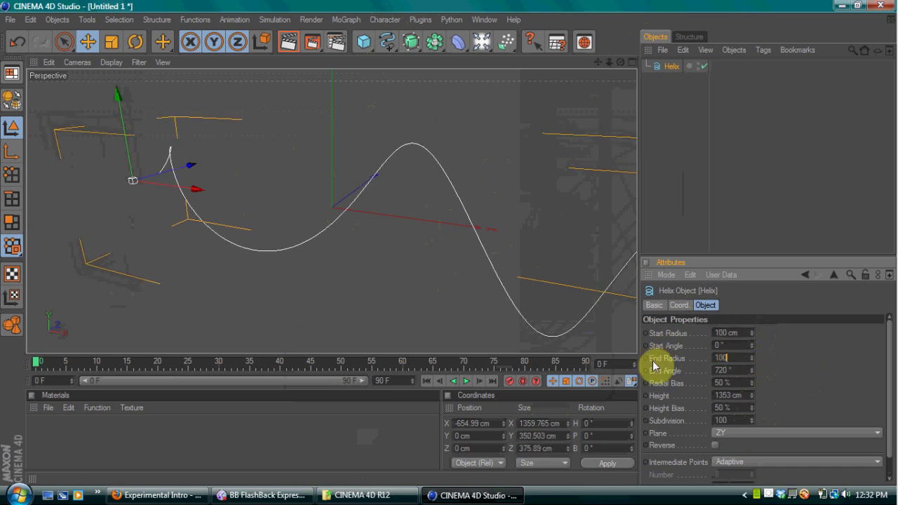
{"action": "type", "text": "100"}
{"action": "left_click", "coordinate": [788, 361]}
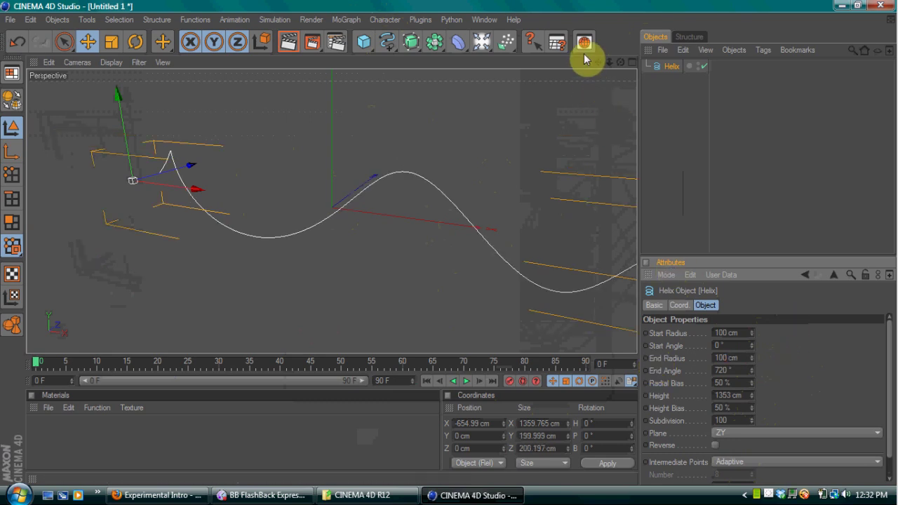
Shorten the helix to a height of about 873 cm.
{"action": "mouse_move", "coordinate": [607, 63]}
{"action": "left_mouse_down"}
{"action": "mouse_move", "coordinate": [554, 67]}
{"action": "mouse_move", "coordinate": [623, 57]}
{"action": "left_mouse_up"}
{"action": "left_click", "coordinate": [659, 128]}
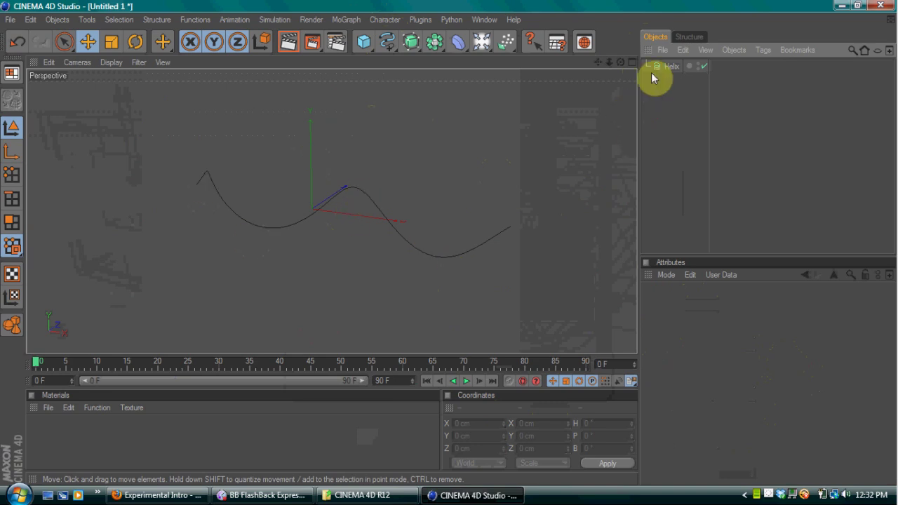
{"action": "left_click", "coordinate": [669, 67]}
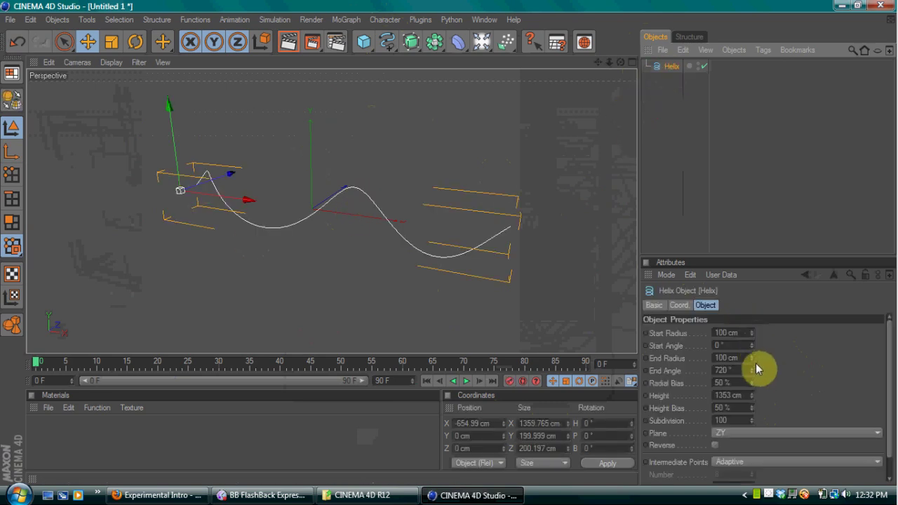
{"action": "left_click_drag", "start_coordinate": [750, 399], "coordinate": [751, 399]}
{"action": "left_click", "coordinate": [657, 176]}
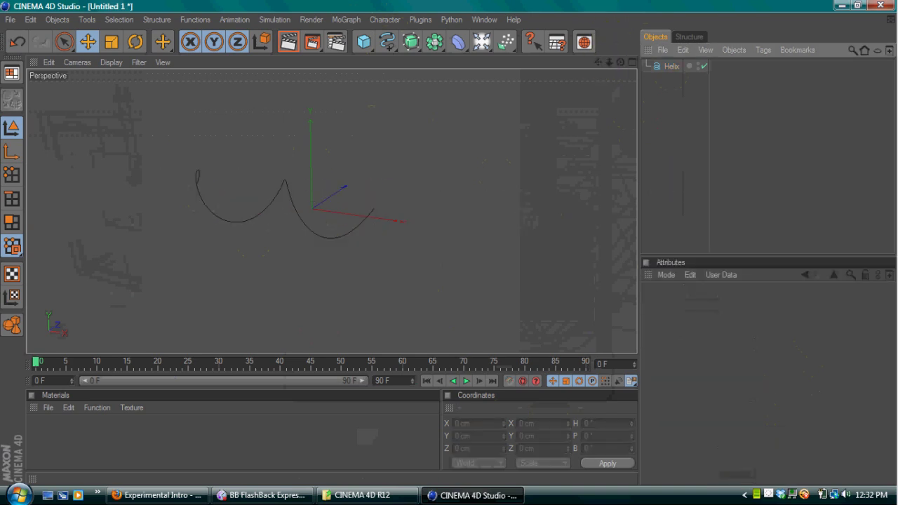
{"action": "left_click_drag", "start_coordinate": [598, 61], "coordinate": [573, 53]}
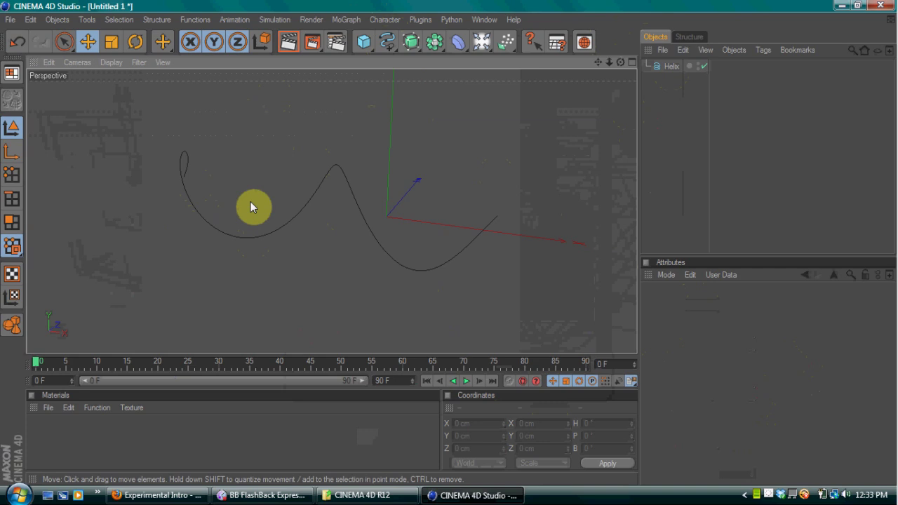
Add a Circle spline and reduce its radius to about 14 cm.
{"action": "left_click", "coordinate": [387, 44]}
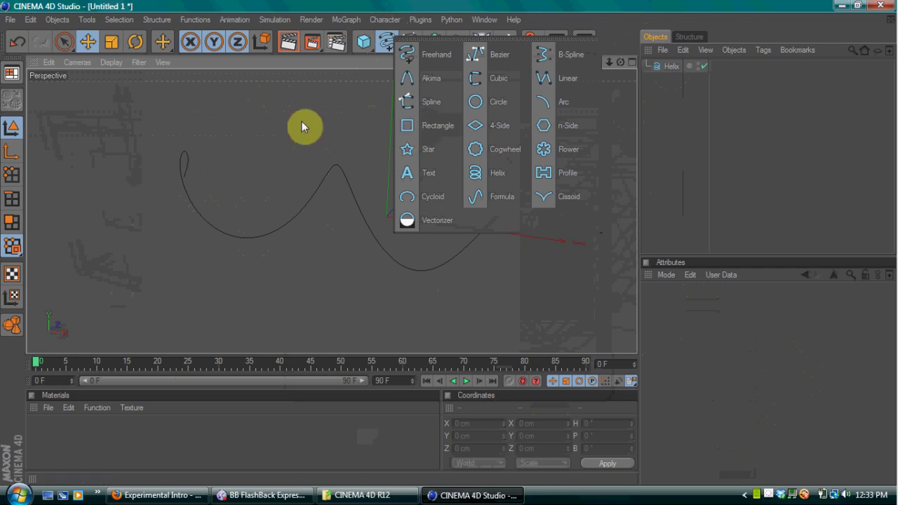
{"action": "left_click", "coordinate": [498, 103]}
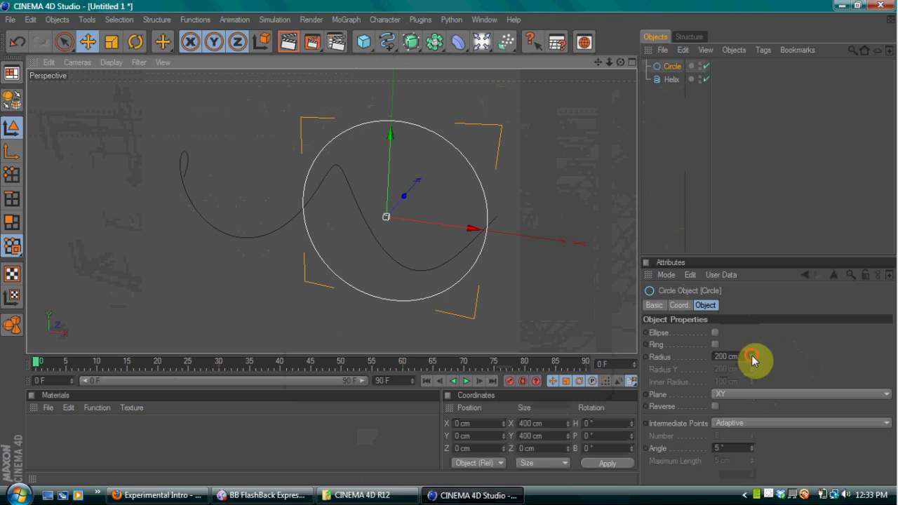
{"action": "left_click_drag", "start_coordinate": [751, 356], "coordinate": [751, 483]}
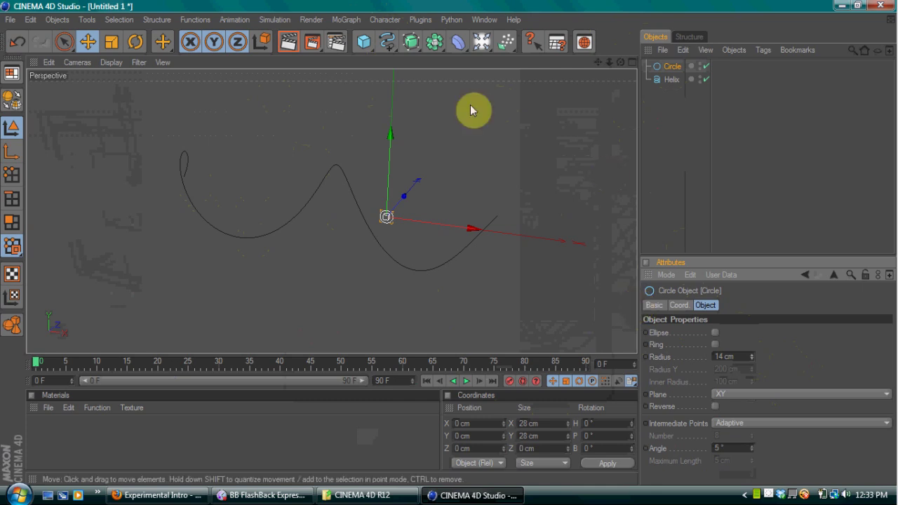
{"action": "left_click", "coordinate": [653, 96]}
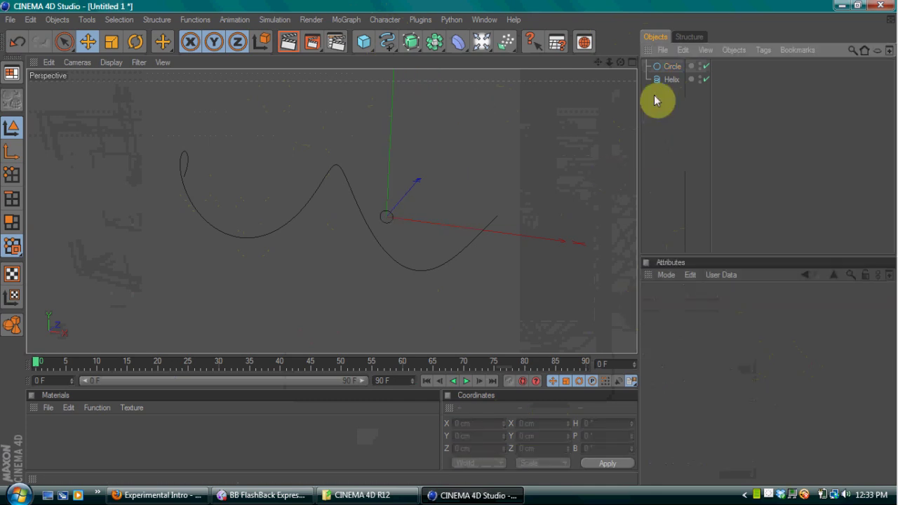
Add a Sweep NURBS object to the scene.
{"action": "left_click", "coordinate": [411, 42]}
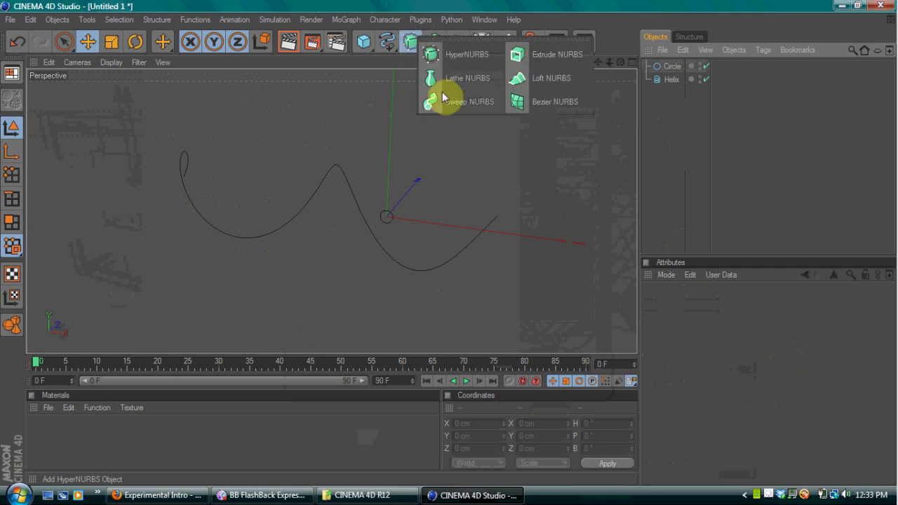
{"action": "left_click", "coordinate": [445, 104]}
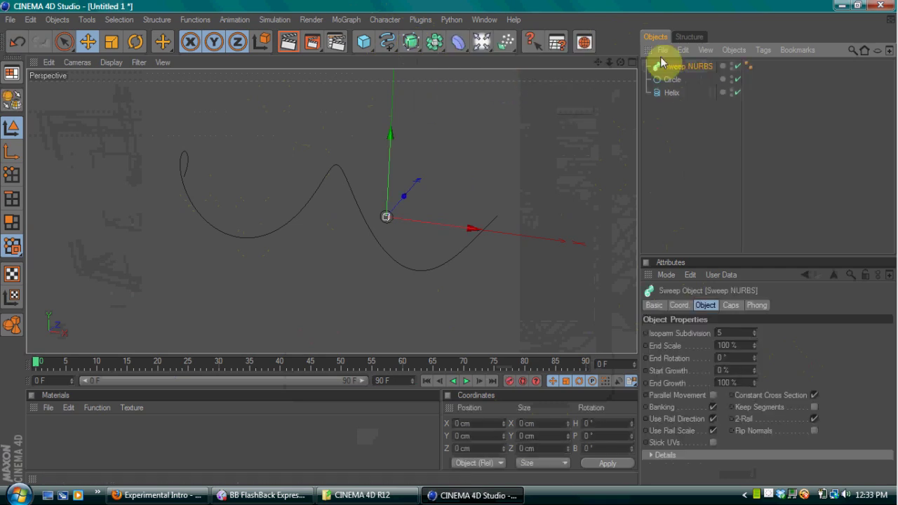
{"action": "left_click", "coordinate": [676, 142]}
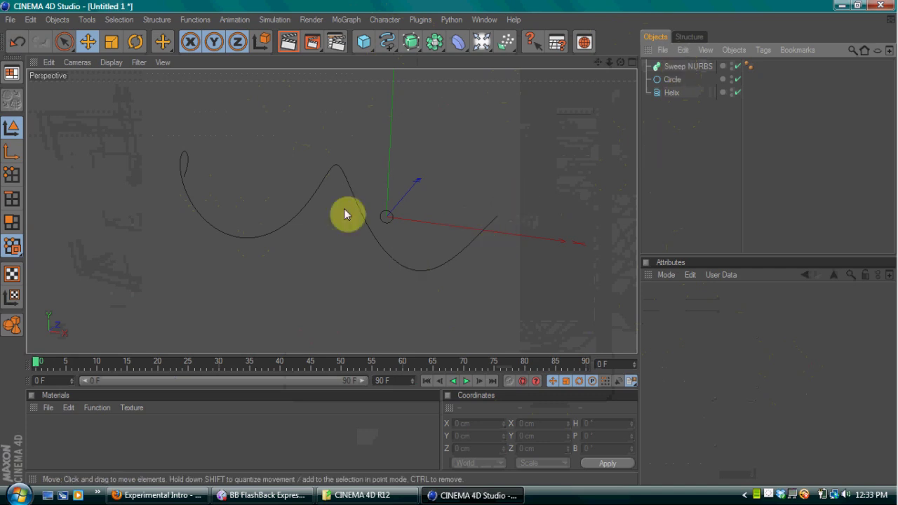
Nest the helix and the circle under the Sweep NURBS, with the circle above the helix, to form a tube.
{"action": "left_click_drag", "start_coordinate": [672, 93], "coordinate": [680, 66]}
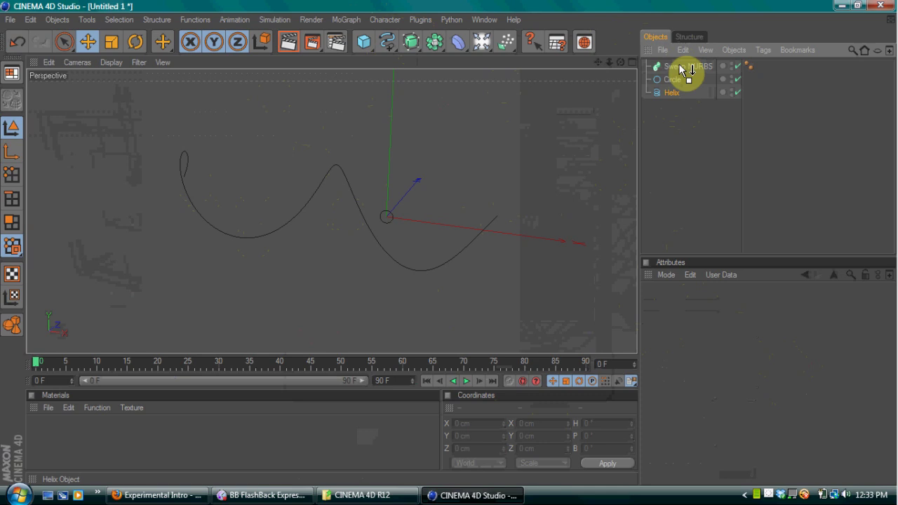
{"action": "left_click_drag", "start_coordinate": [680, 66], "coordinate": [680, 67]}
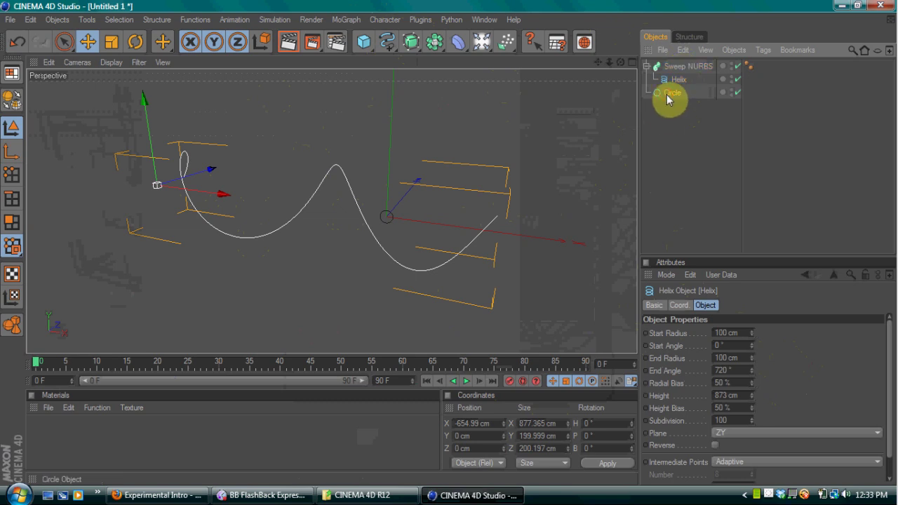
{"action": "left_click_drag", "start_coordinate": [668, 98], "coordinate": [672, 44]}
{"action": "left_click", "coordinate": [676, 163]}
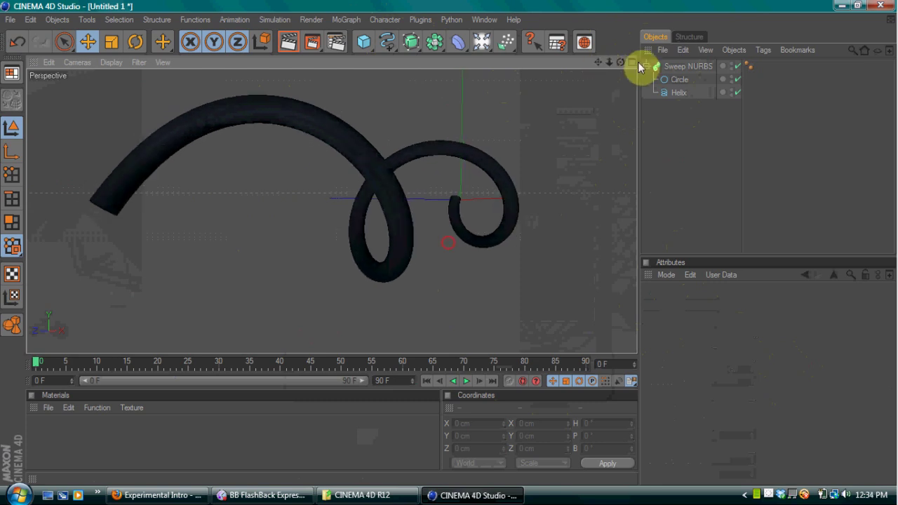
Select the Sweep NURBS object and collapse its hierarchy in the object list.
{"action": "left_click", "coordinate": [672, 68]}
{"action": "left_click", "coordinate": [673, 69]}
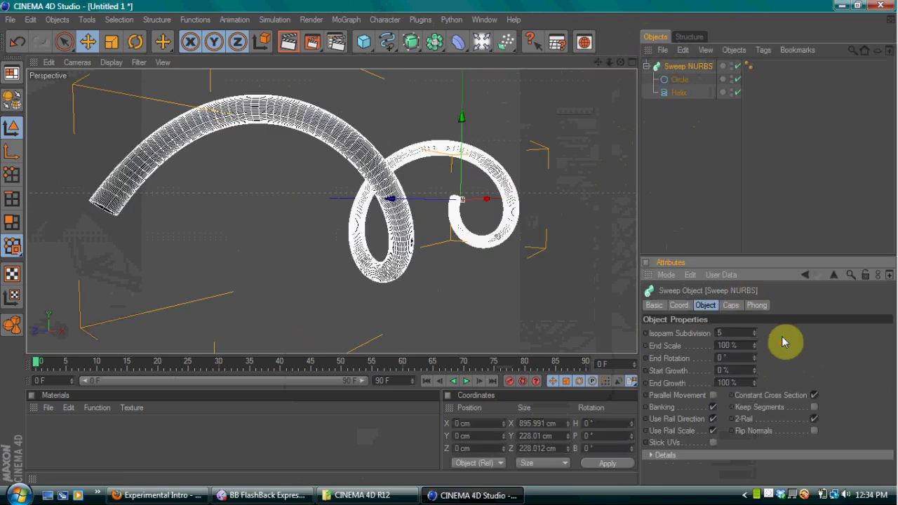
{"action": "left_click", "coordinate": [664, 164]}
{"action": "left_click", "coordinate": [688, 67]}
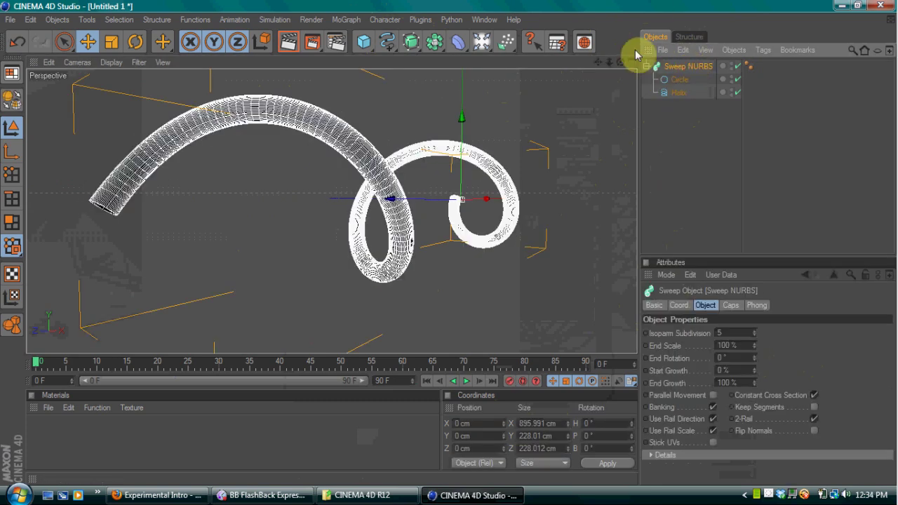
{"action": "left_click", "coordinate": [645, 67]}
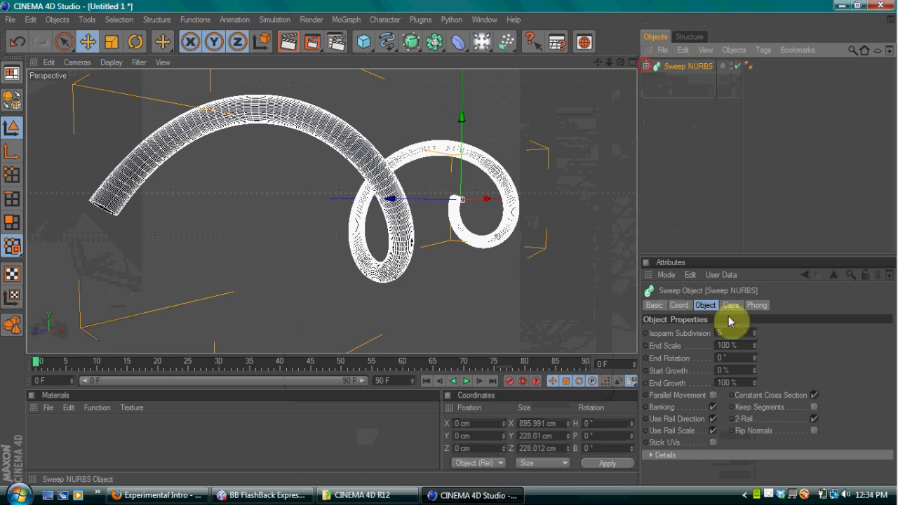
Keyframe the Sweep NURBS's End Growth at 0% on frame 0 and 100% on frame 75.
{"action": "left_click", "coordinate": [754, 385]}
{"action": "mouse_move", "coordinate": [754, 383]}
{"action": "left_mouse_down"}
{"action": "mouse_move", "coordinate": [754, 403]}
{"action": "mouse_move", "coordinate": [753, 374]}
{"action": "mouse_move", "coordinate": [754, 407]}
{"action": "mouse_move", "coordinate": [756, 389]}
{"action": "left_mouse_up"}
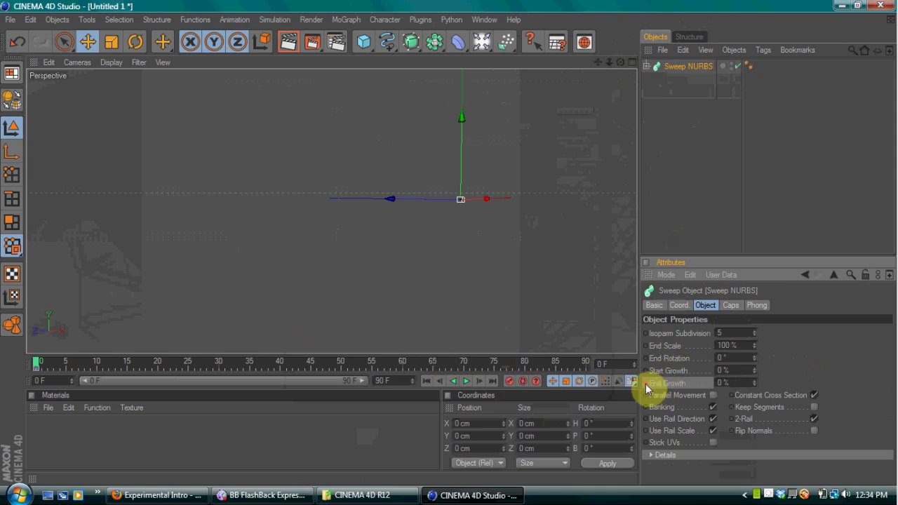
{"action": "left_click", "coordinate": [493, 362]}
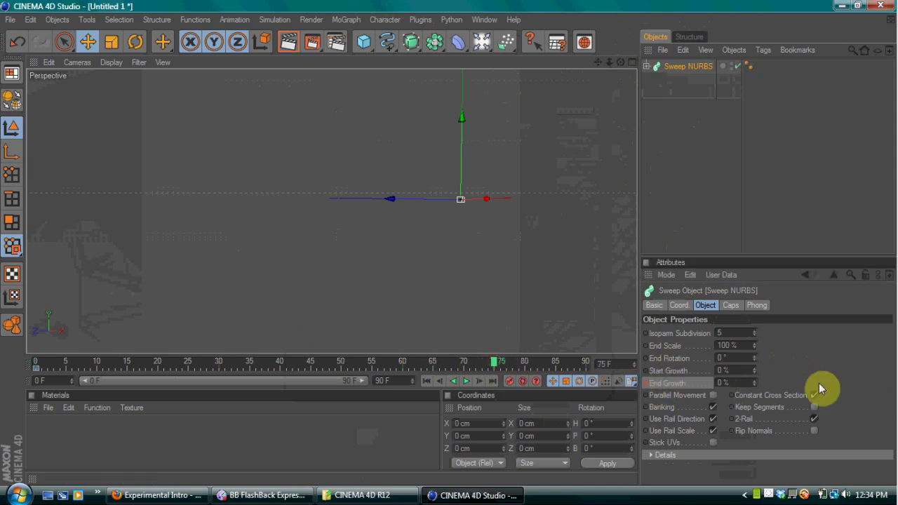
{"action": "left_click_drag", "start_coordinate": [754, 382], "coordinate": [754, 313]}
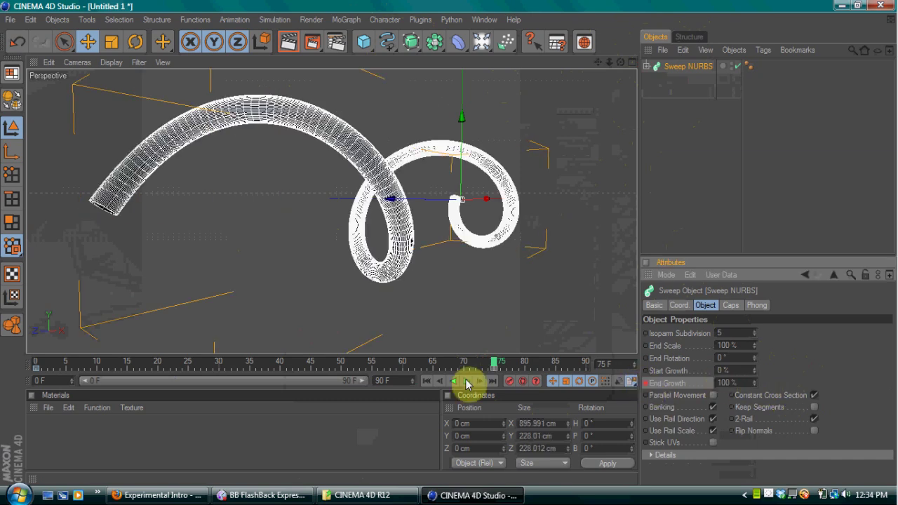
{"action": "left_click", "coordinate": [672, 196]}
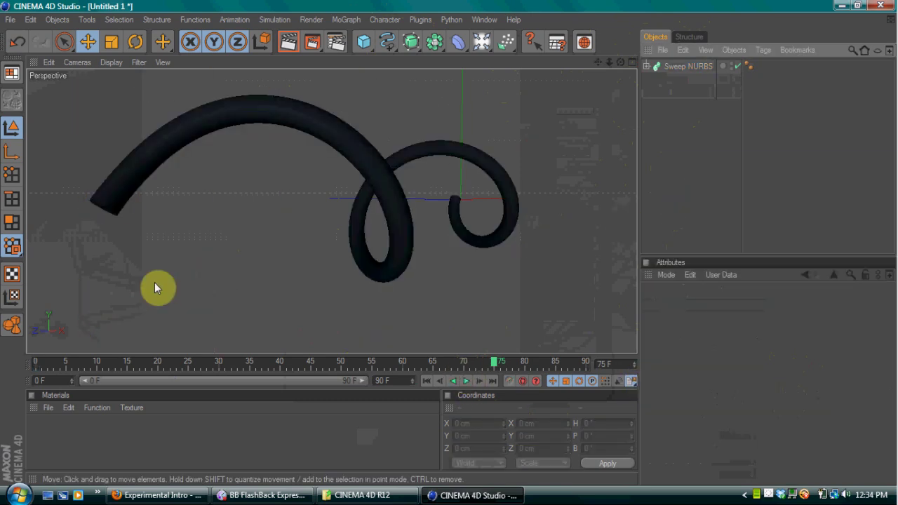
Play back and scrub the timeline to check the tube's growth animation, and view the tube from the side.
{"action": "left_click", "coordinate": [41, 362]}
{"action": "left_click", "coordinate": [468, 381]}
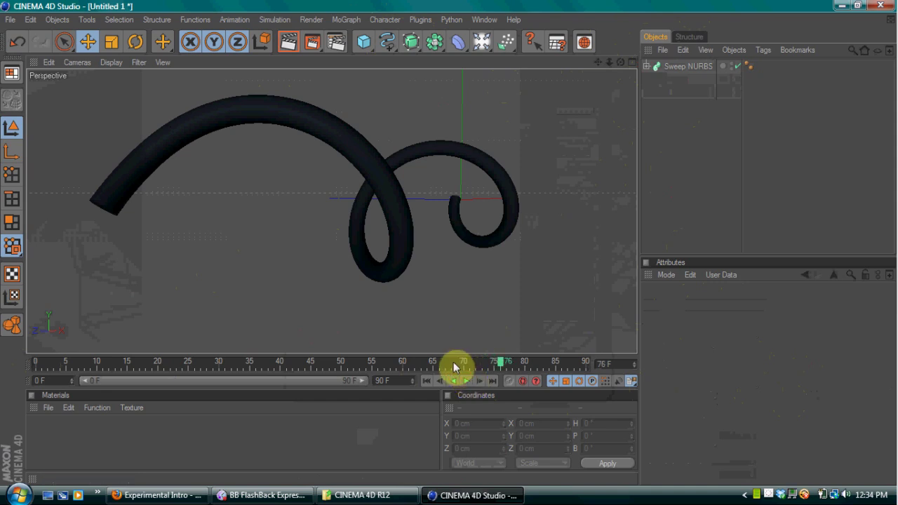
{"action": "left_click", "coordinate": [453, 362]}
{"action": "left_click", "coordinate": [494, 360]}
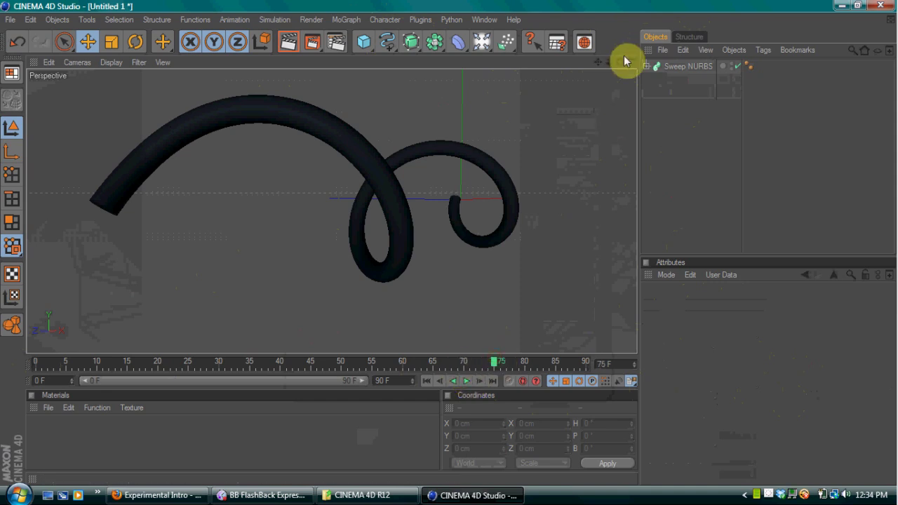
{"action": "left_click_drag", "start_coordinate": [620, 62], "coordinate": [609, 63]}
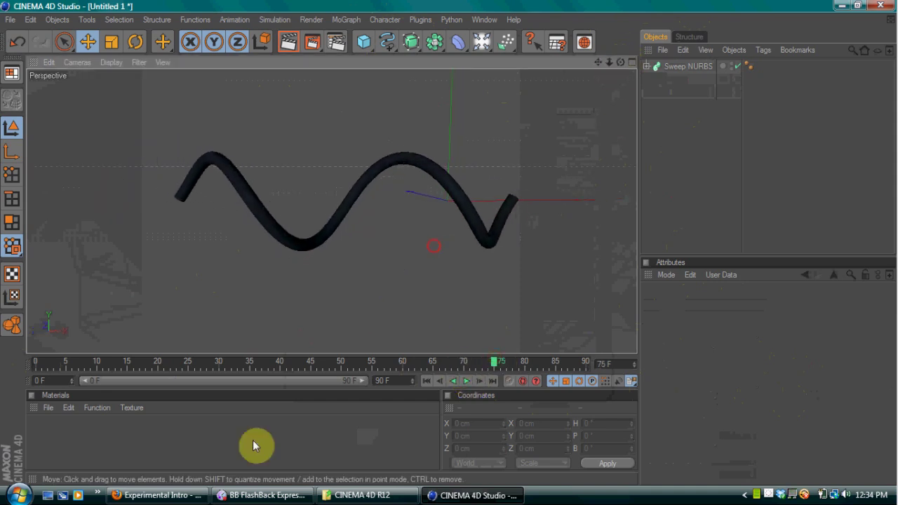
Switch to Firefox, play the Experimental Intro video to about 0:03 to examine its twisting strands, and return to Cinema 4D.
{"action": "left_click", "coordinate": [160, 495]}
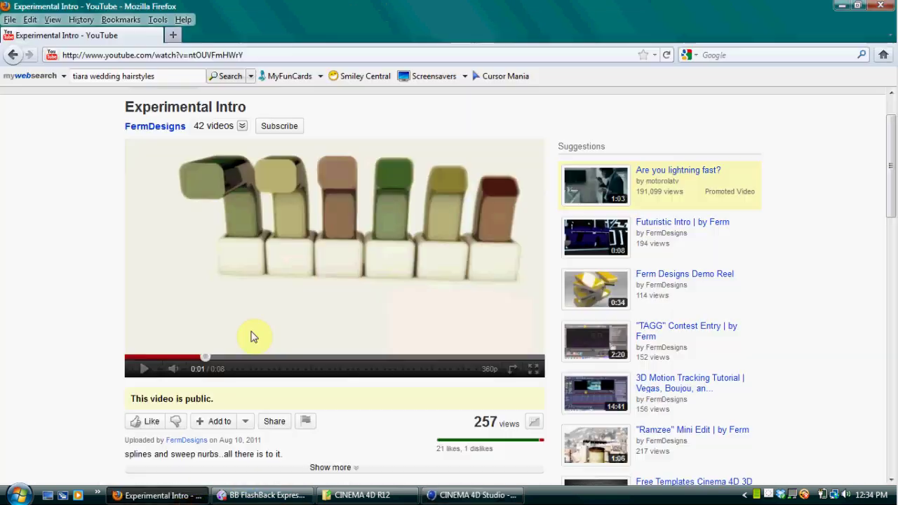
{"action": "left_click", "coordinate": [149, 370]}
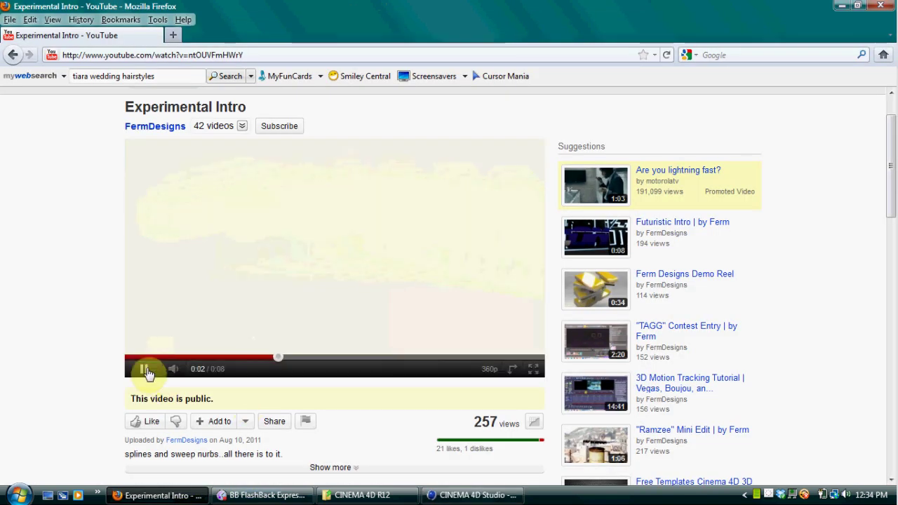
{"action": "left_click", "coordinate": [145, 369]}
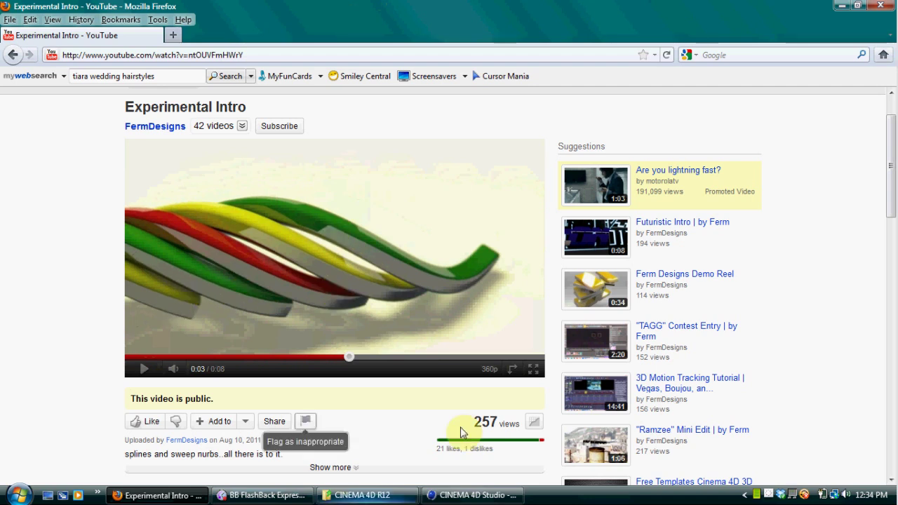
{"action": "left_click", "coordinate": [444, 495]}
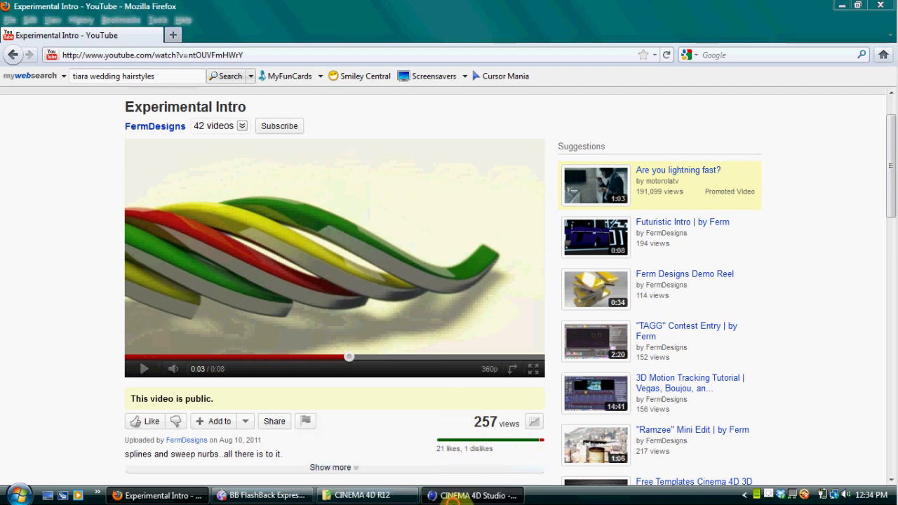
Create three copies of the Sweep NURBS side by side along negative X, from about -51 cm to about -143 cm.
{"action": "left_click", "coordinate": [677, 67]}
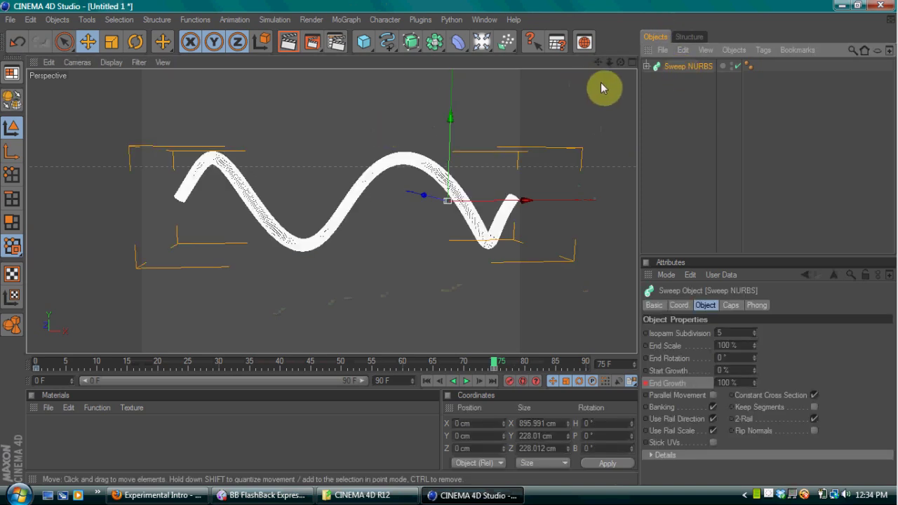
{"action": "key", "text": "ctrl+c"}
{"action": "key", "text": "ctrl+v"}
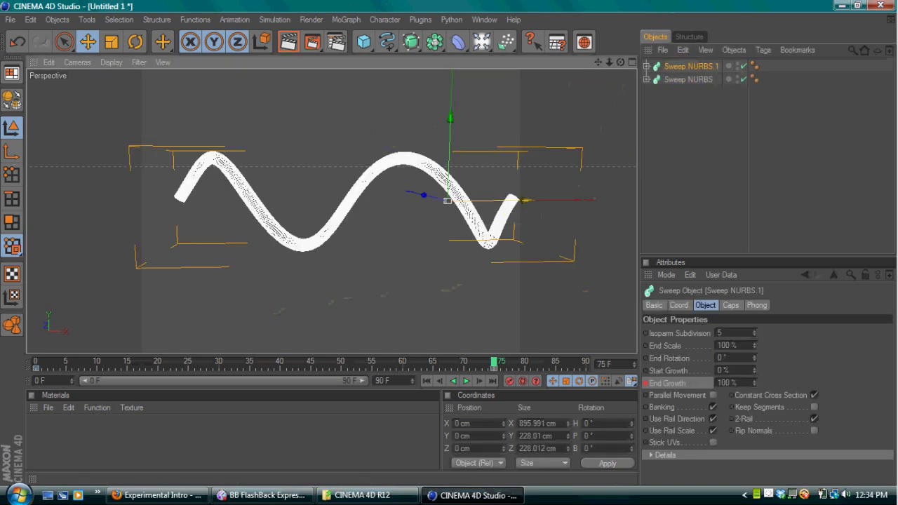
{"action": "left_click_drag", "start_coordinate": [524, 200], "coordinate": [507, 200]}
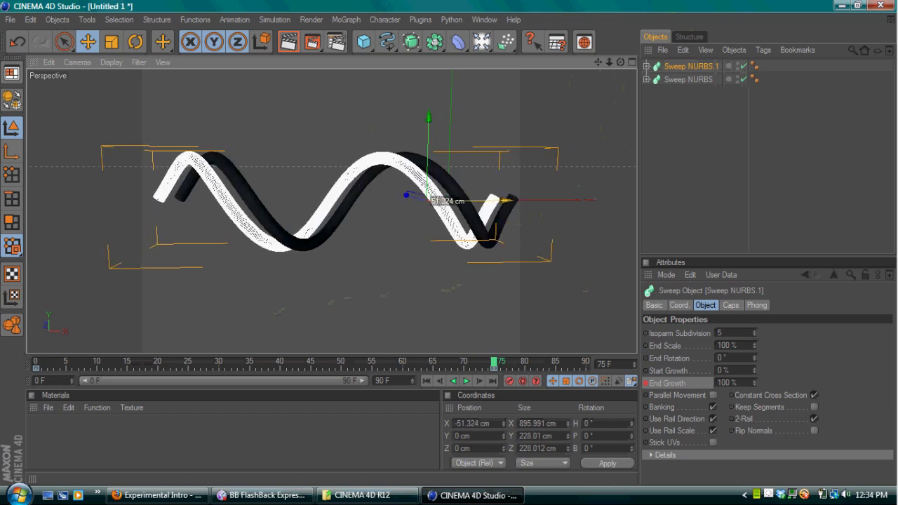
{"action": "key", "text": "ctrl+c"}
{"action": "key", "text": "ctrl+v"}
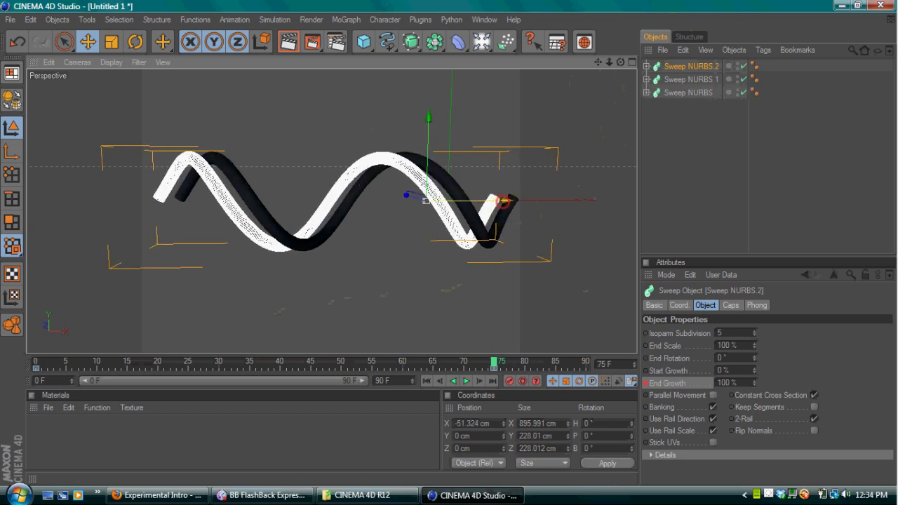
{"action": "left_click_drag", "start_coordinate": [506, 201], "coordinate": [471, 201]}
{"action": "key", "text": "ctrl+c"}
{"action": "key", "text": "ctrl+v"}
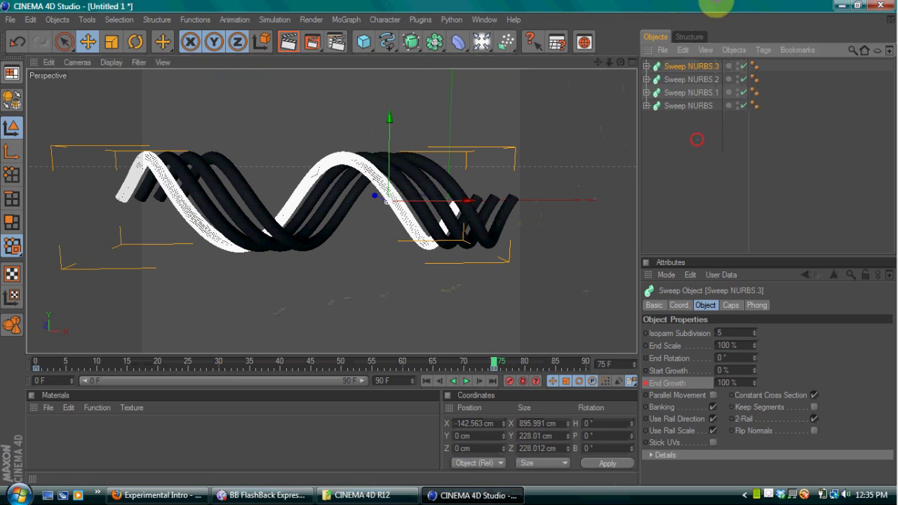
Delete all four Sweep NURBS objects from the scene.
{"action": "key", "text": "ctrl+a"}
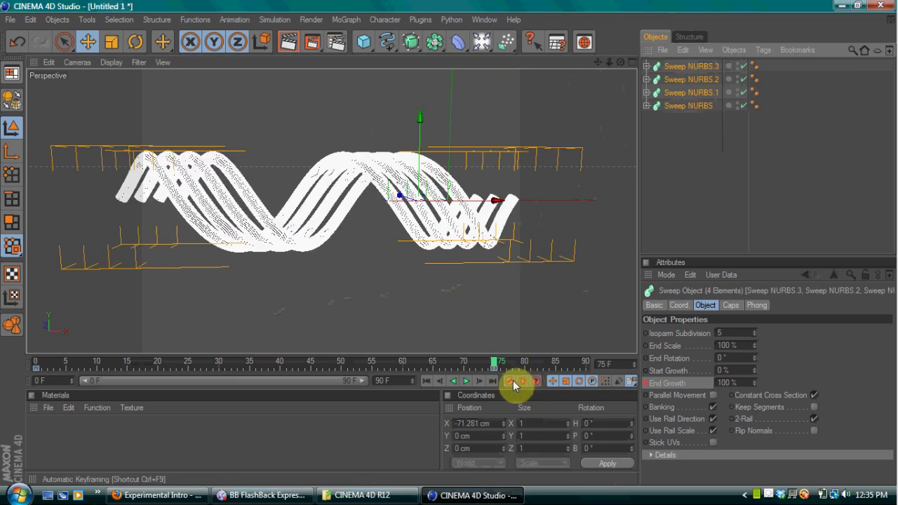
{"action": "left_click", "coordinate": [692, 133]}
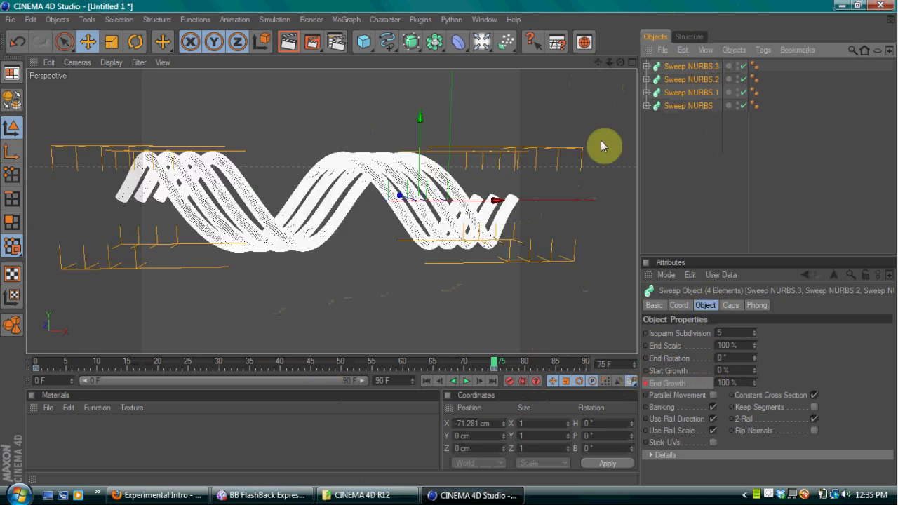
{"action": "left_click", "coordinate": [691, 230]}
{"action": "key", "text": "ctrl+a"}
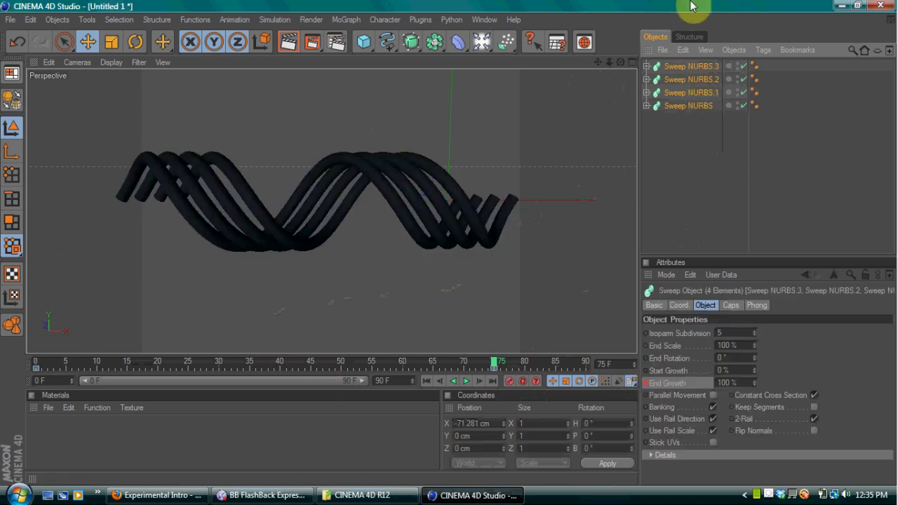
{"action": "key", "text": "Delete"}
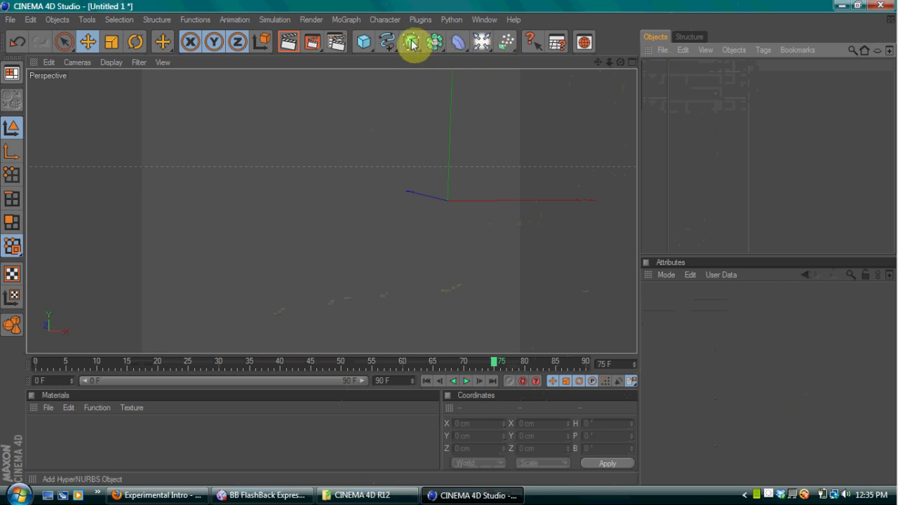
Add a Rectangle spline and move it along the X axis to about -316 cm.
{"action": "left_click", "coordinate": [390, 44]}
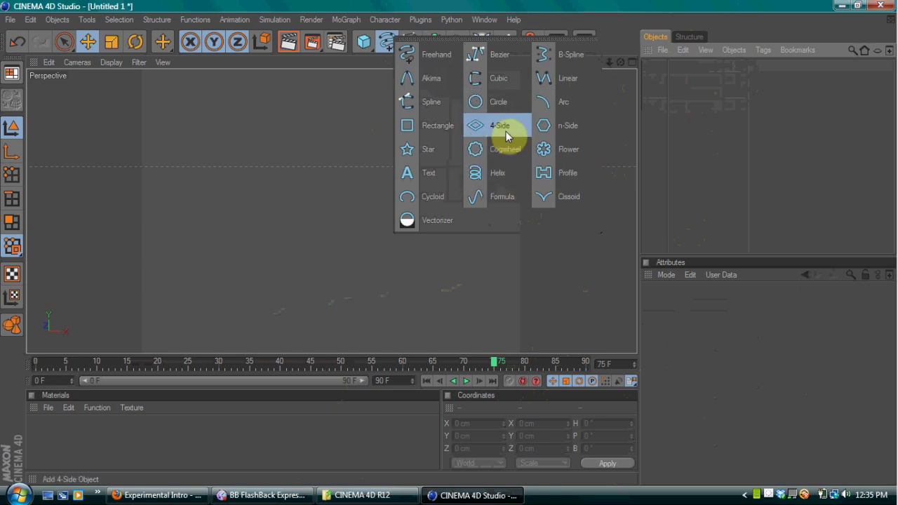
{"action": "left_click", "coordinate": [402, 134]}
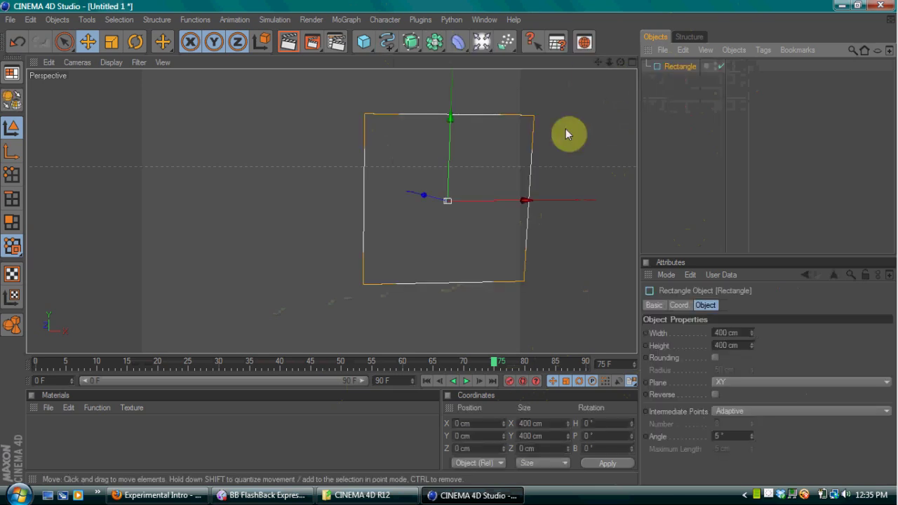
{"action": "left_click_drag", "start_coordinate": [522, 201], "coordinate": [394, 201]}
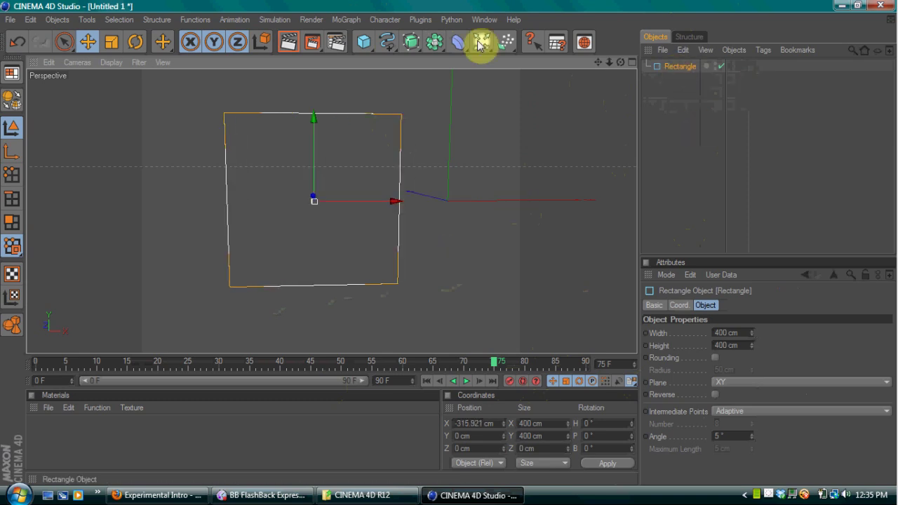
Enable Rounding on the rectangle and set its corner radius to 69 cm.
{"action": "left_click", "coordinate": [386, 41]}
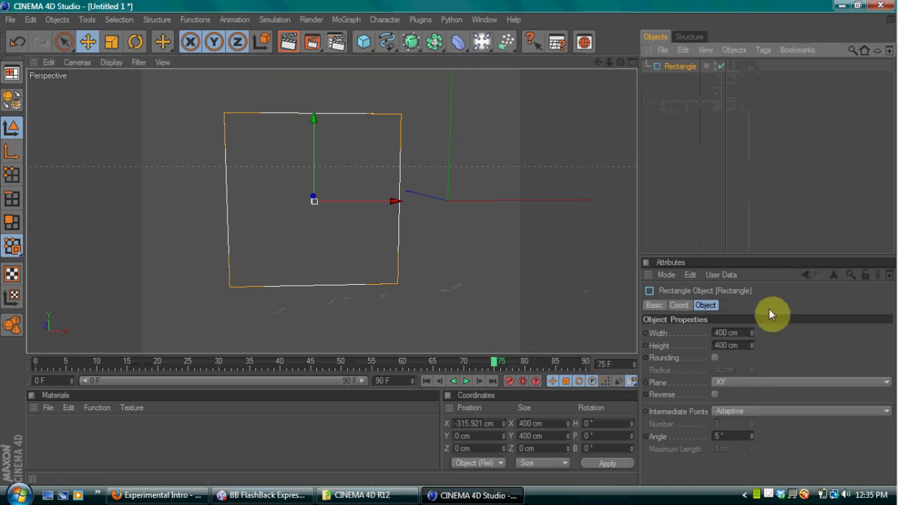
{"action": "left_click", "coordinate": [714, 359]}
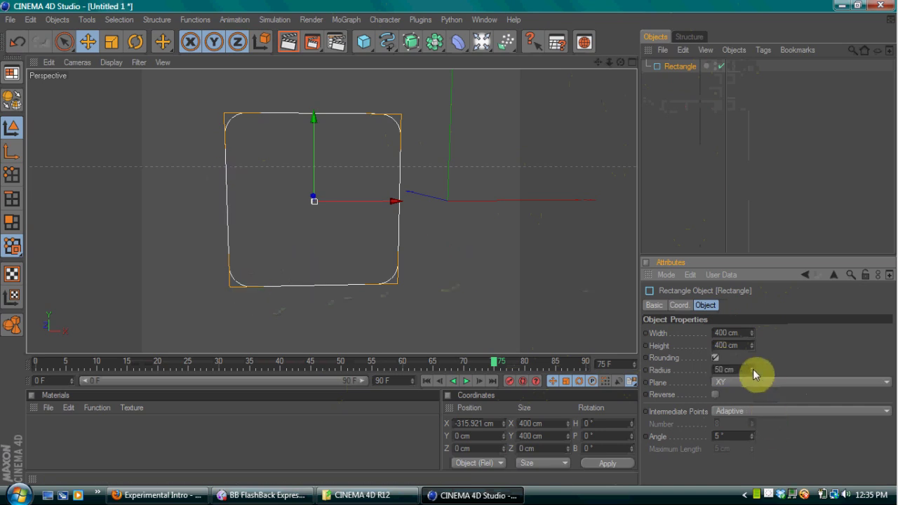
{"action": "left_click_drag", "start_coordinate": [753, 369], "coordinate": [753, 364]}
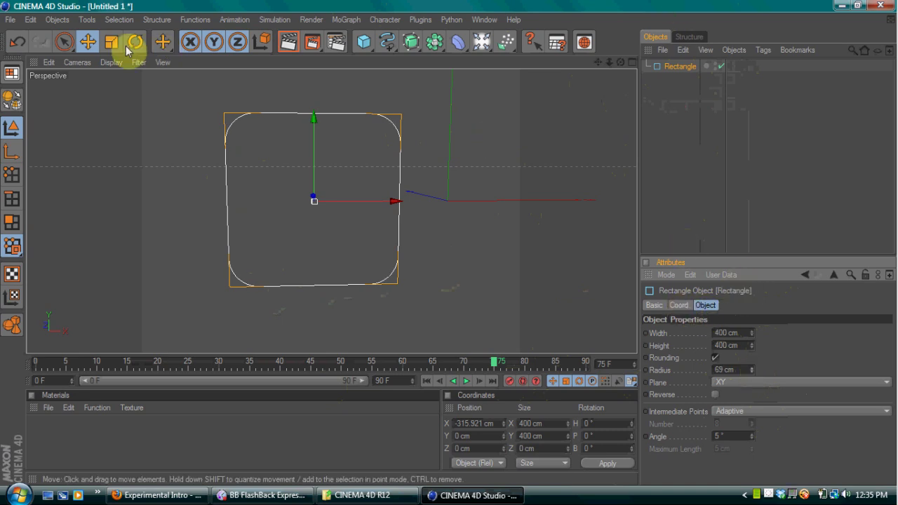
Make the rectangle editable in point mode with the Live Selection tool active.
{"action": "left_click", "coordinate": [64, 42]}
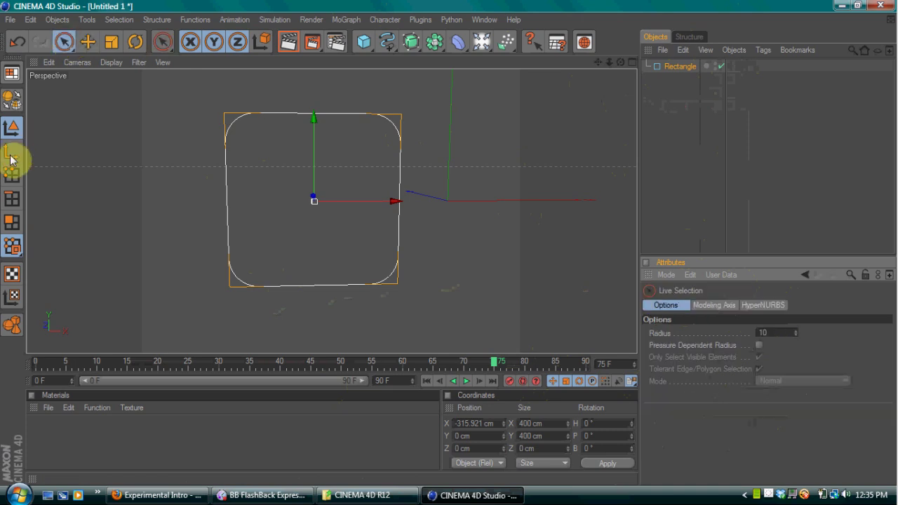
{"action": "left_click", "coordinate": [12, 176]}
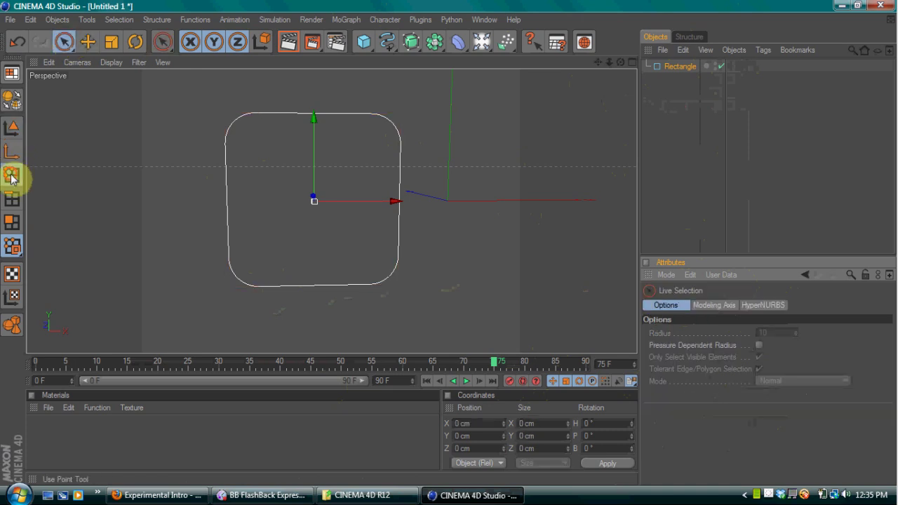
{"action": "left_click", "coordinate": [13, 103]}
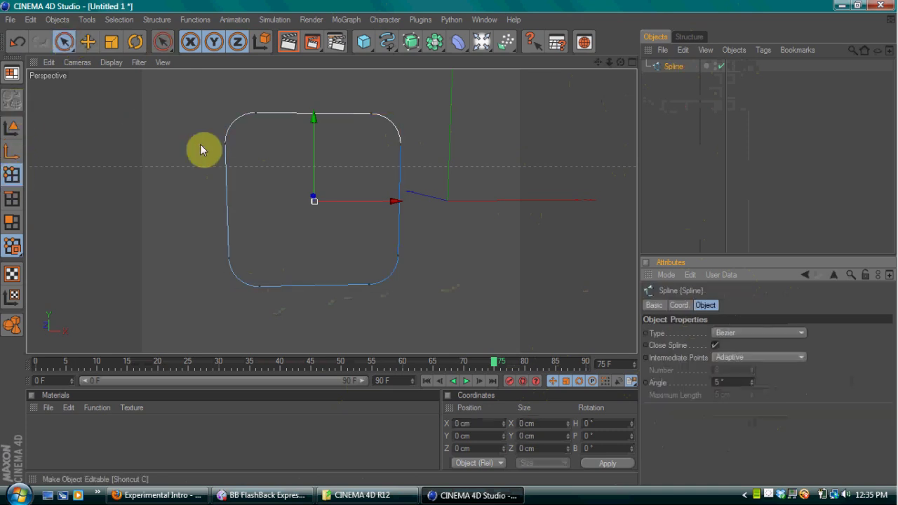
{"action": "left_click", "coordinate": [255, 120]}
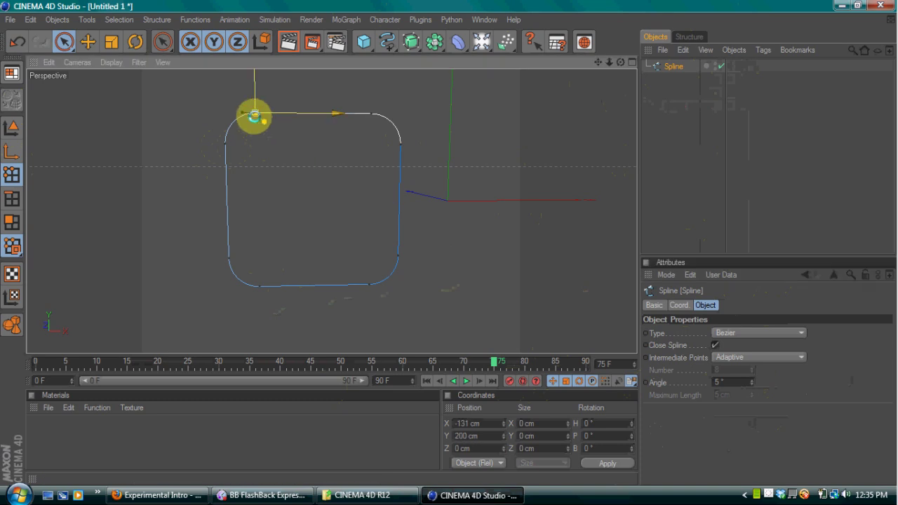
{"action": "key", "text": "Delete"}
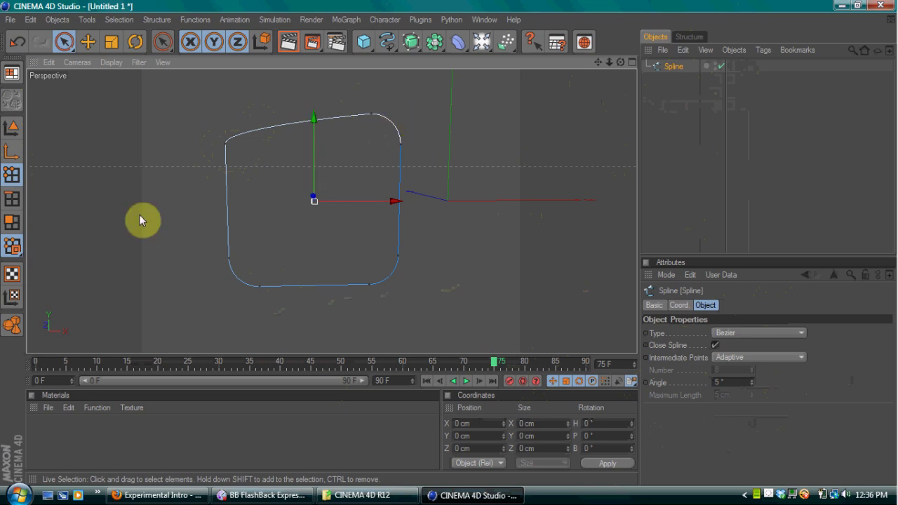
{"action": "key", "text": "ctrl+z"}
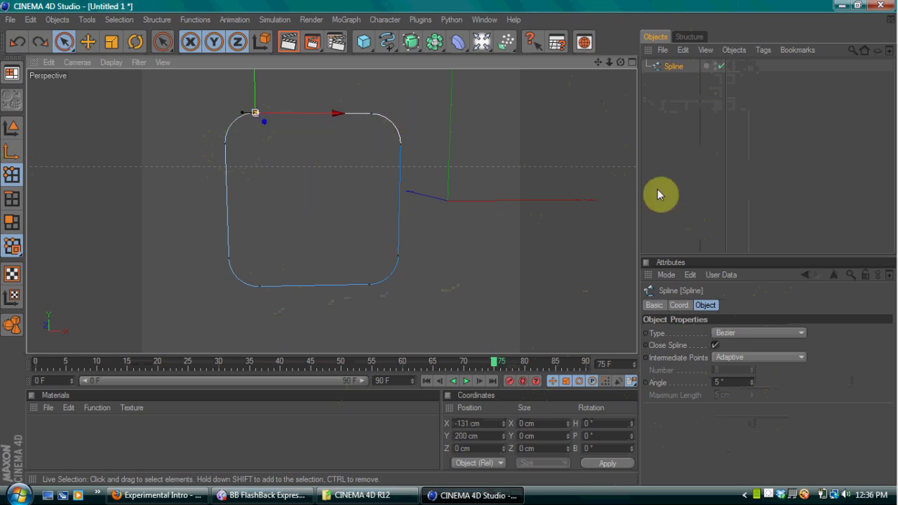
Turn off Close Spline and delete the two points of the spline's upper-right rounded corner.
{"action": "left_click", "coordinate": [715, 345]}
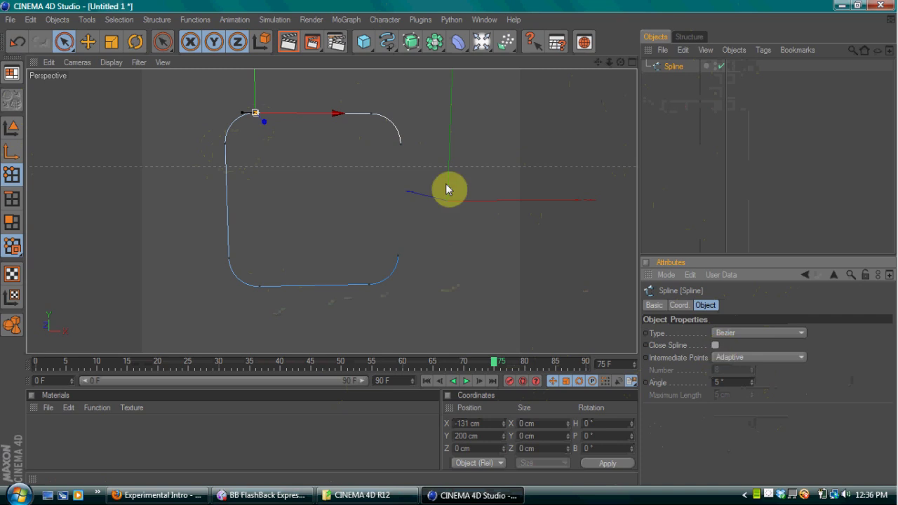
{"action": "left_click", "coordinate": [402, 143]}
{"action": "key", "text": "Delete"}
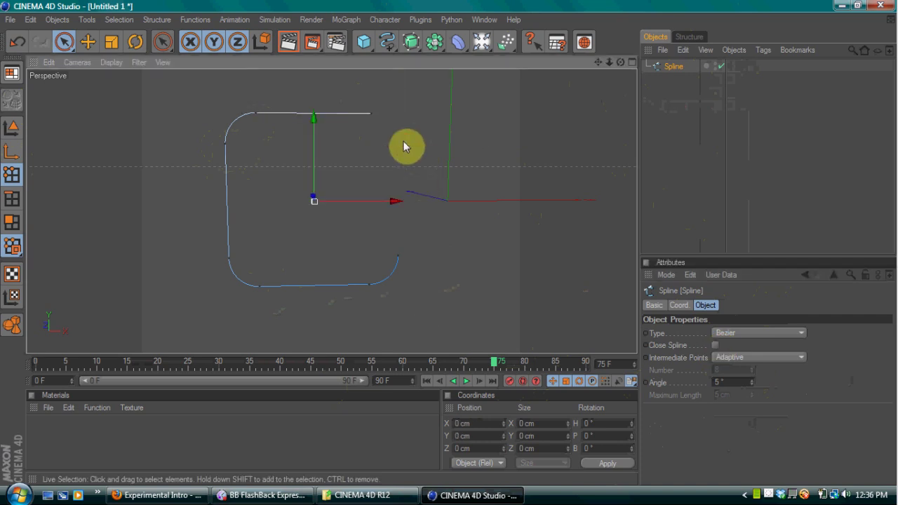
{"action": "left_click", "coordinate": [372, 114]}
{"action": "key", "text": "Delete"}
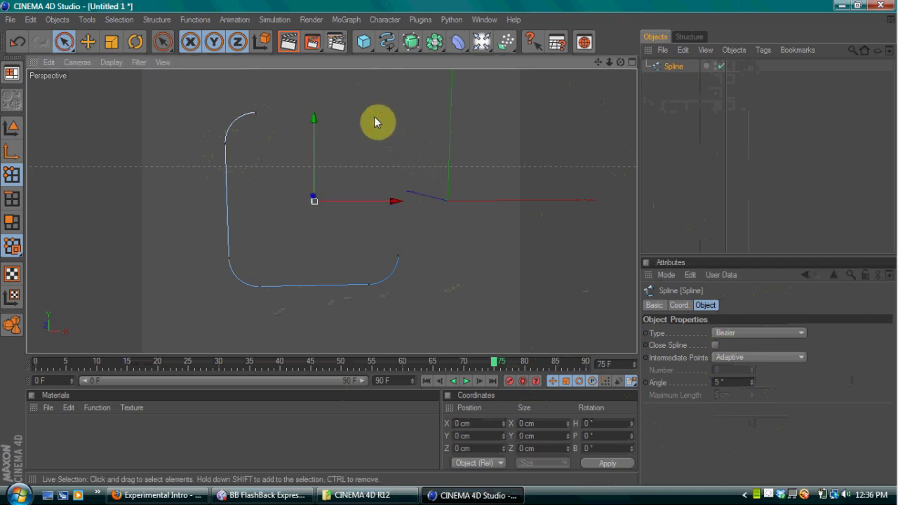
Delete the end points of the spline's upper-left and lower-right rounded corners, leaving two straight arms joined by one curve.
{"action": "left_click", "coordinate": [255, 116]}
{"action": "key", "text": "Delete"}
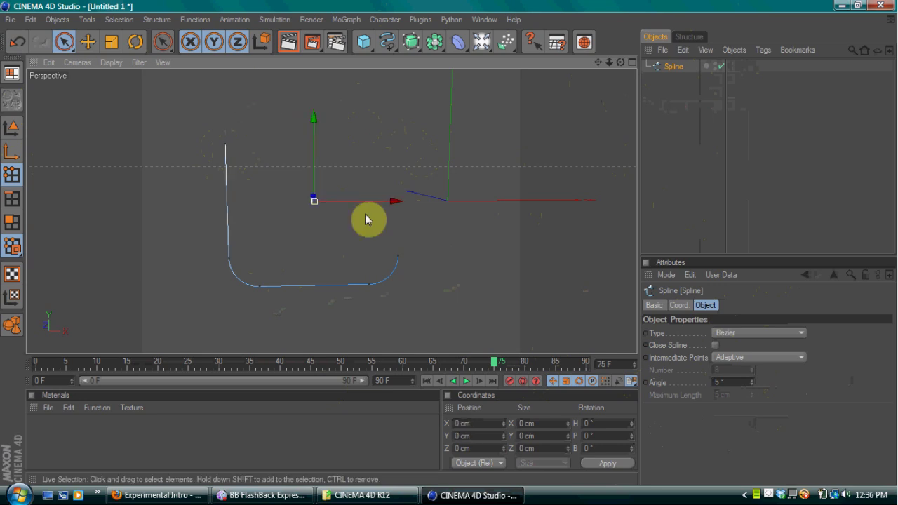
{"action": "left_click", "coordinate": [394, 254]}
{"action": "key", "text": "Delete"}
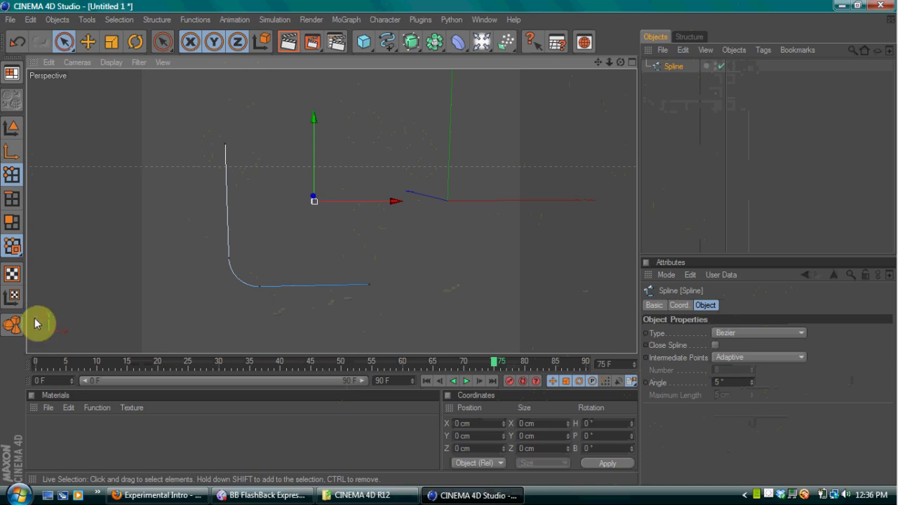
Move the whole spline to about X -195 cm, Y 35 cm and scale it up uniformly.
{"action": "left_click", "coordinate": [14, 325]}
{"action": "left_click_drag", "start_coordinate": [338, 207], "coordinate": [364, 171]}
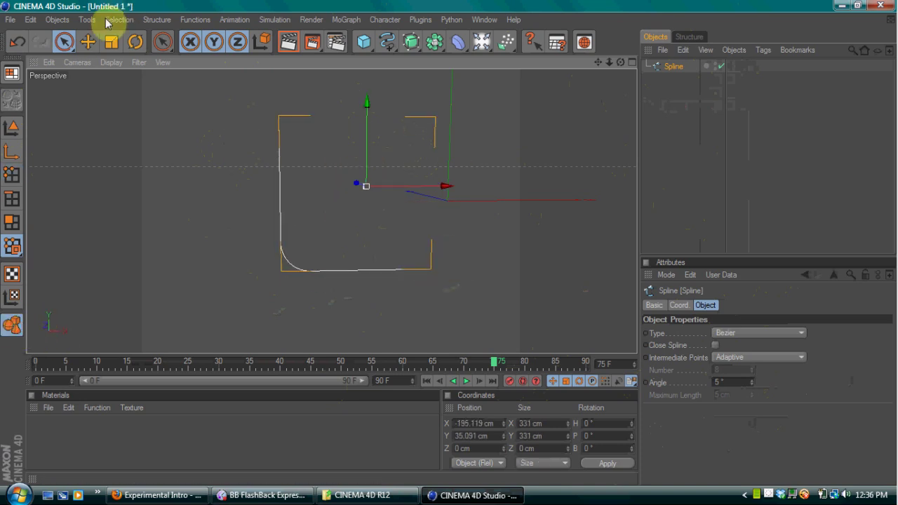
{"action": "left_click", "coordinate": [111, 41]}
{"action": "left_click_drag", "start_coordinate": [371, 202], "coordinate": [373, 187]}
{"action": "left_click", "coordinate": [651, 197]}
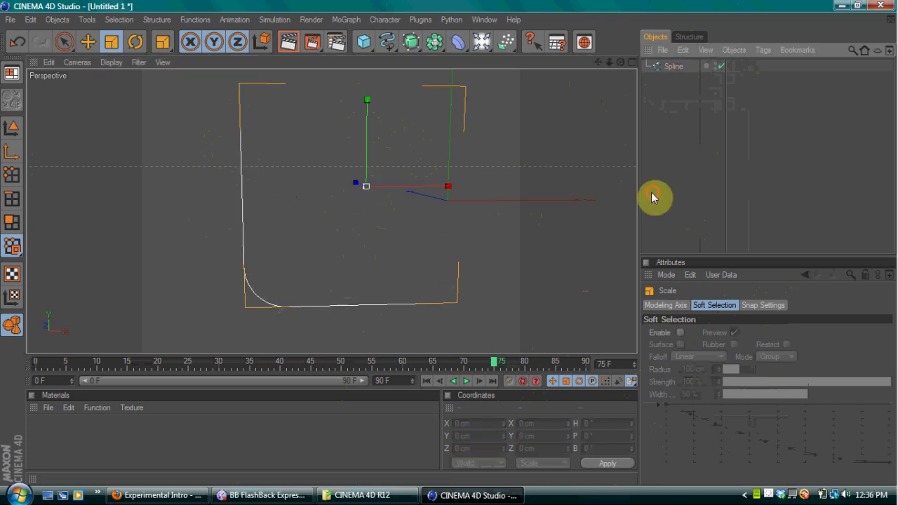
{"action": "left_click_drag", "start_coordinate": [619, 63], "coordinate": [563, 64]}
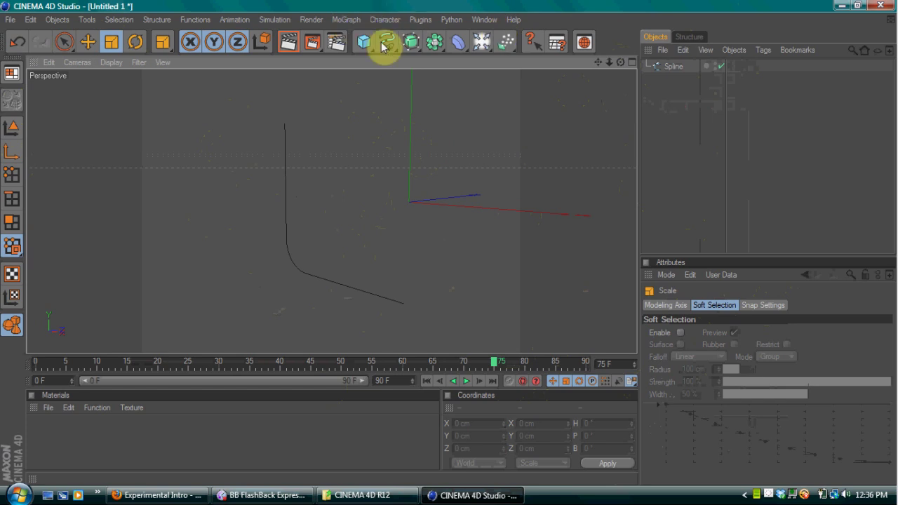
Add a Rectangle spline as the sweep profile and set its width to 40 cm and height to 7 cm.
{"action": "left_click_drag", "start_coordinate": [383, 47], "coordinate": [439, 124]}
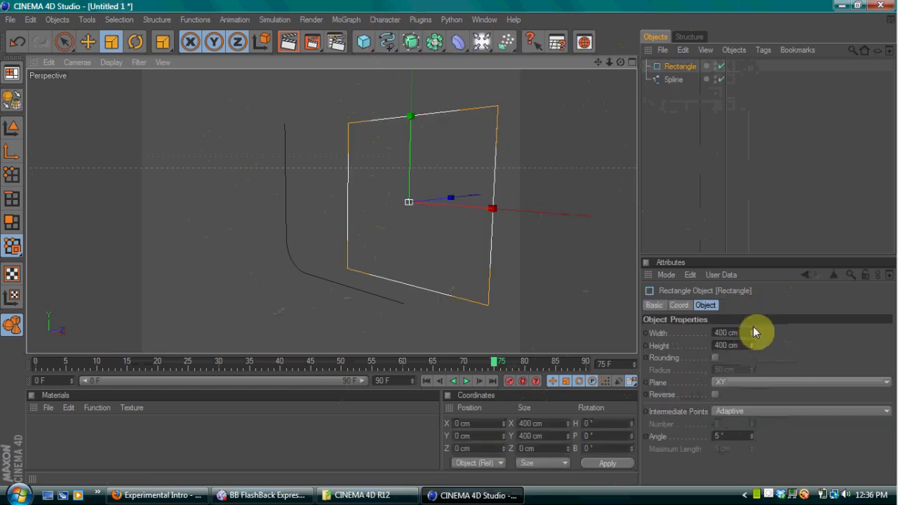
{"action": "left_click_drag", "start_coordinate": [751, 332], "coordinate": [751, 457]}
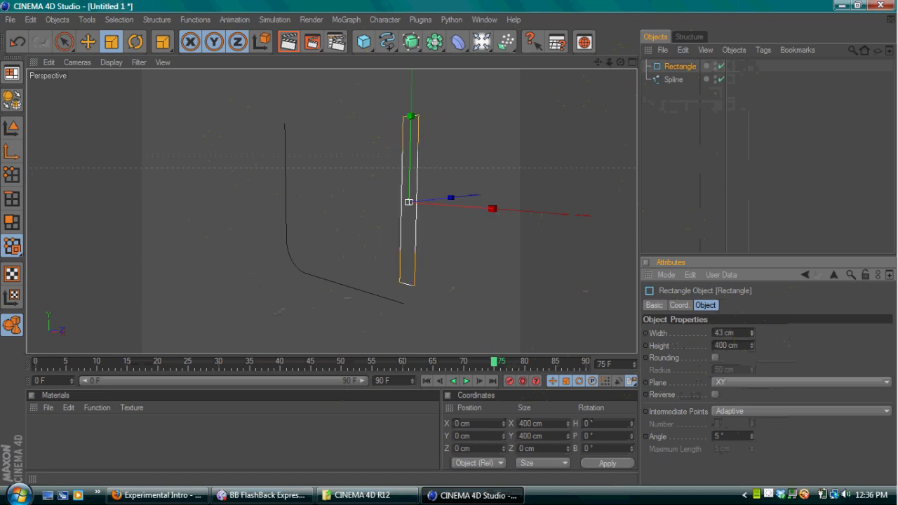
{"action": "mouse_move", "coordinate": [751, 345]}
{"action": "left_mouse_down"}
{"action": "mouse_move", "coordinate": [736, 346]}
{"action": "mouse_move", "coordinate": [751, 342]}
{"action": "left_mouse_up"}
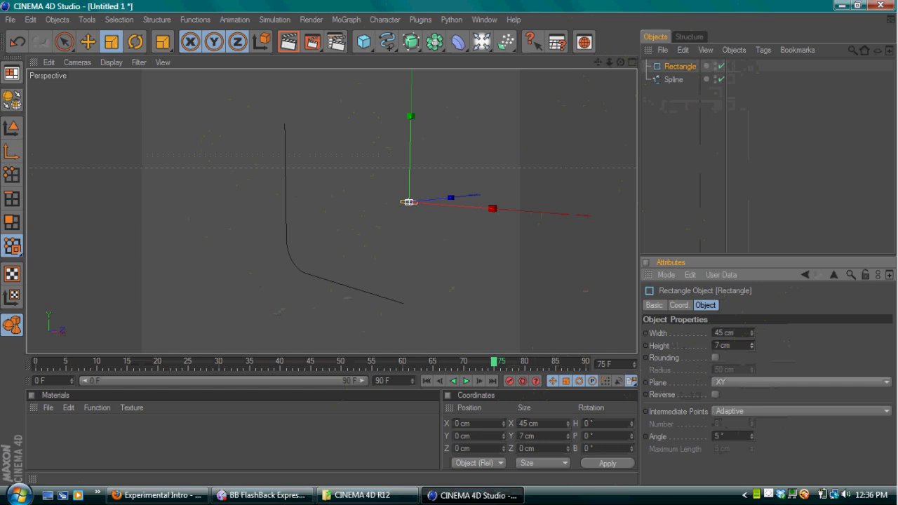
{"action": "mouse_move", "coordinate": [609, 62]}
{"action": "left_mouse_down"}
{"action": "mouse_move", "coordinate": [659, 62]}
{"action": "mouse_move", "coordinate": [624, 61]}
{"action": "left_mouse_up"}
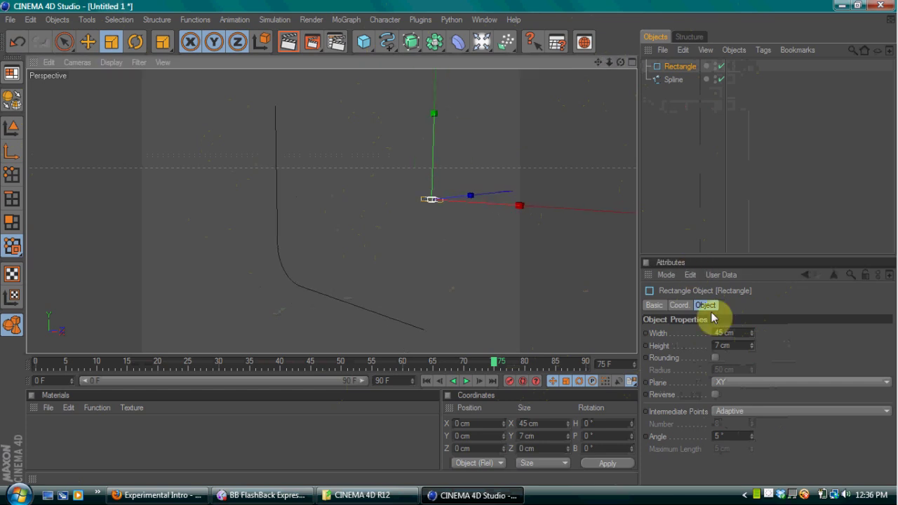
{"action": "left_click", "coordinate": [751, 332]}
{"action": "left_click_drag", "start_coordinate": [751, 331], "coordinate": [751, 335]}
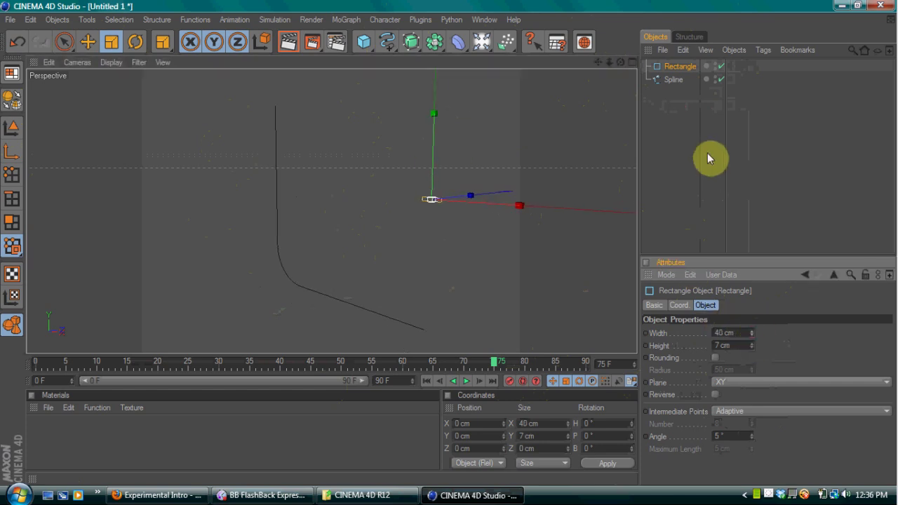
Add a Sweep NURBS object and nest the Rectangle and the Spline under it, with the Rectangle first.
{"action": "left_click_drag", "start_coordinate": [407, 47], "coordinate": [465, 103]}
{"action": "left_click", "coordinate": [678, 106]}
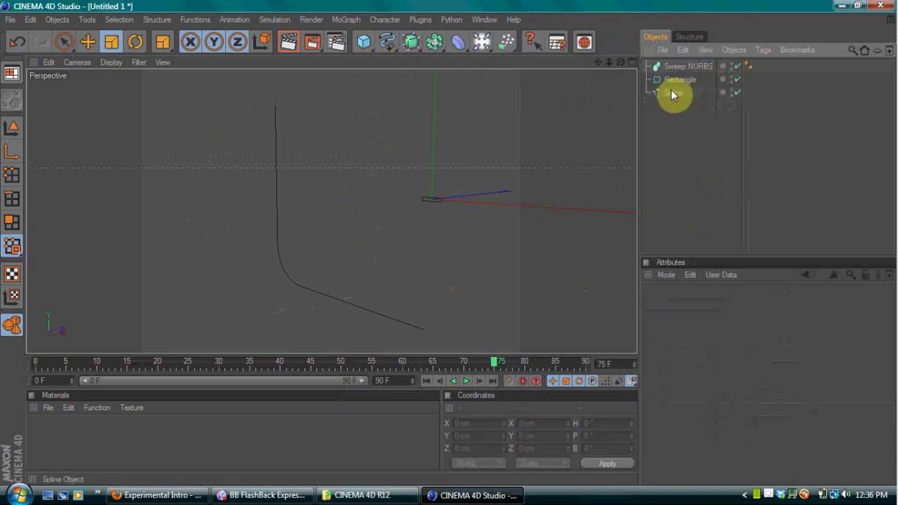
{"action": "left_click_drag", "start_coordinate": [671, 96], "coordinate": [677, 68]}
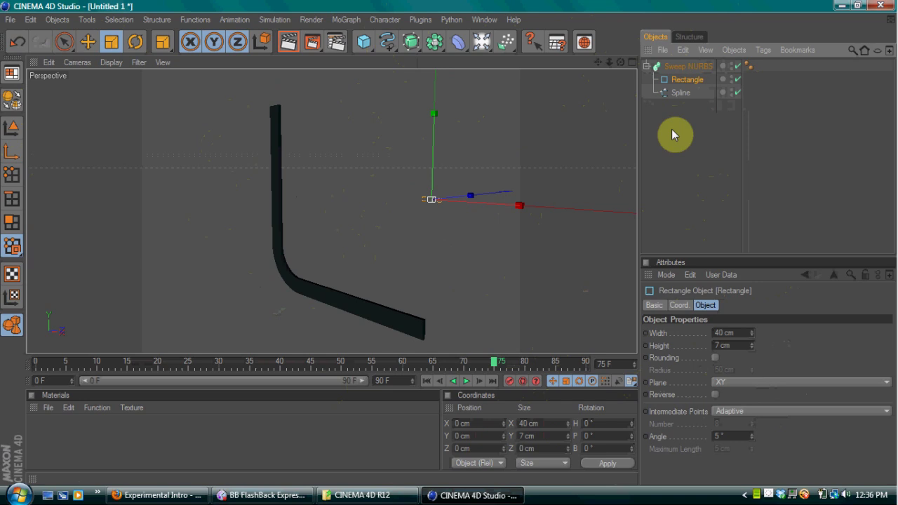
Set the From value of the Sweep NURBS detail rotation to -360° so the strip lies flat.
{"action": "left_click", "coordinate": [691, 66]}
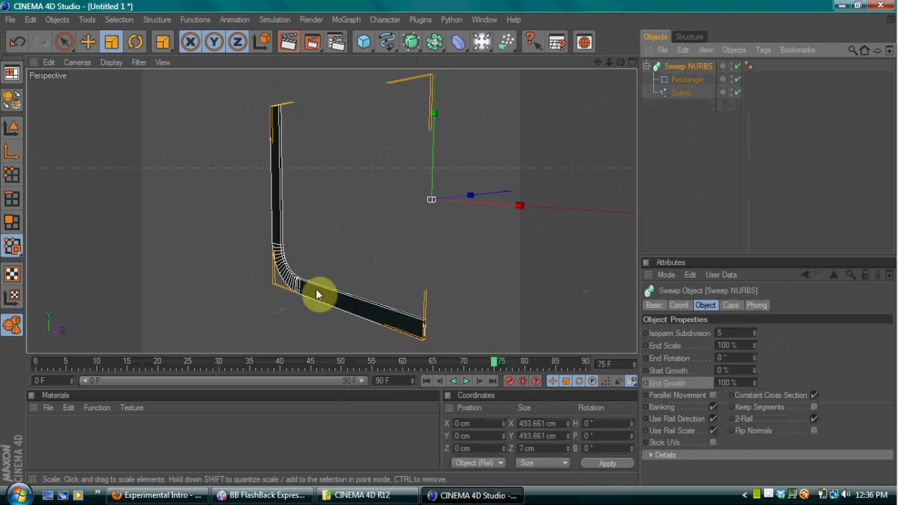
{"action": "mouse_move", "coordinate": [620, 62]}
{"action": "left_mouse_down"}
{"action": "mouse_move", "coordinate": [635, 63]}
{"action": "mouse_move", "coordinate": [622, 62]}
{"action": "left_mouse_up"}
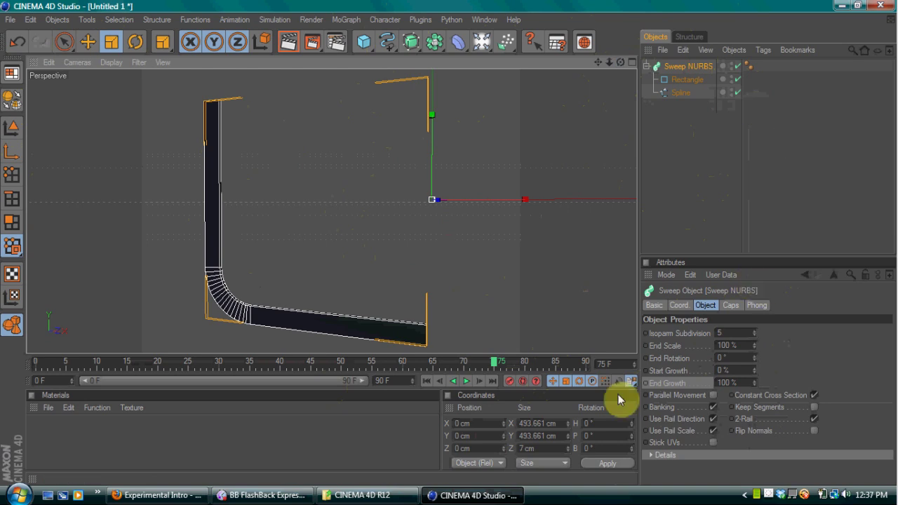
{"action": "left_click", "coordinate": [673, 68]}
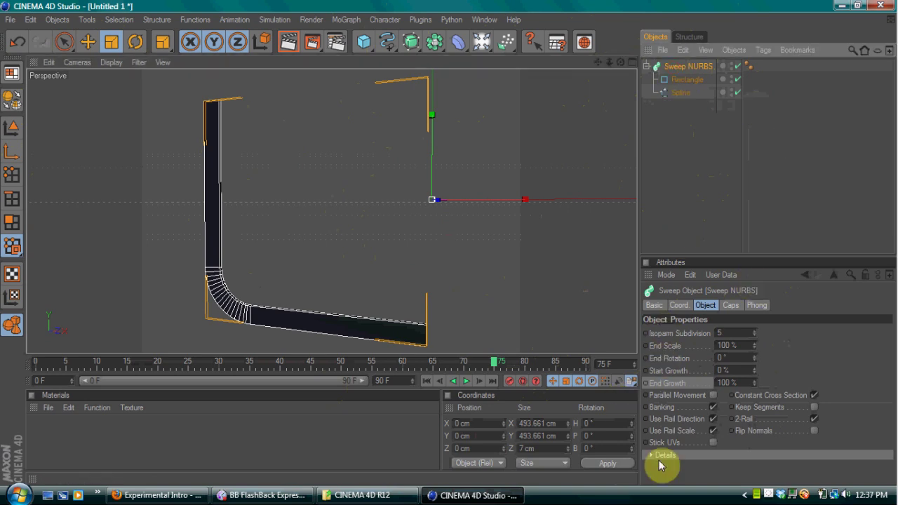
{"action": "left_click", "coordinate": [652, 455]}
{"action": "left_click_drag", "start_coordinate": [890, 349], "coordinate": [881, 492]}
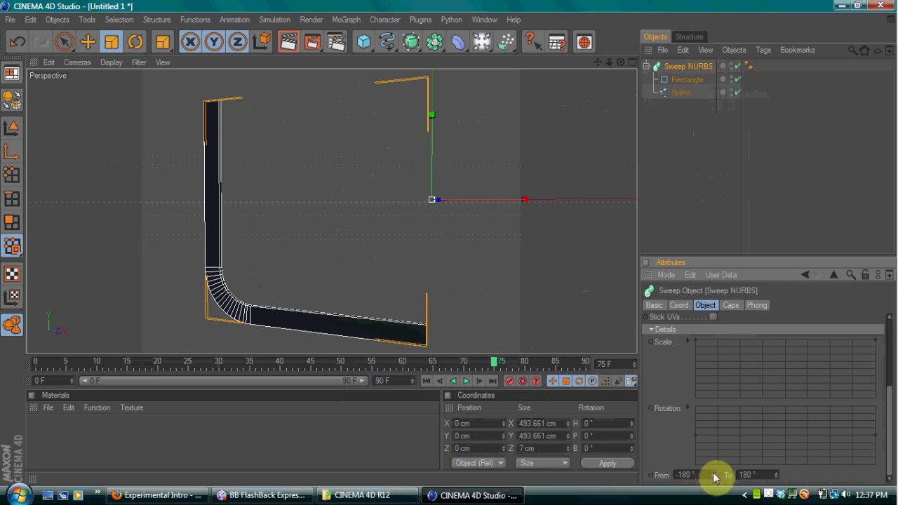
{"action": "mouse_move", "coordinate": [712, 475]}
{"action": "left_mouse_down"}
{"action": "mouse_move", "coordinate": [672, 477]}
{"action": "mouse_move", "coordinate": [695, 473]}
{"action": "left_mouse_up"}
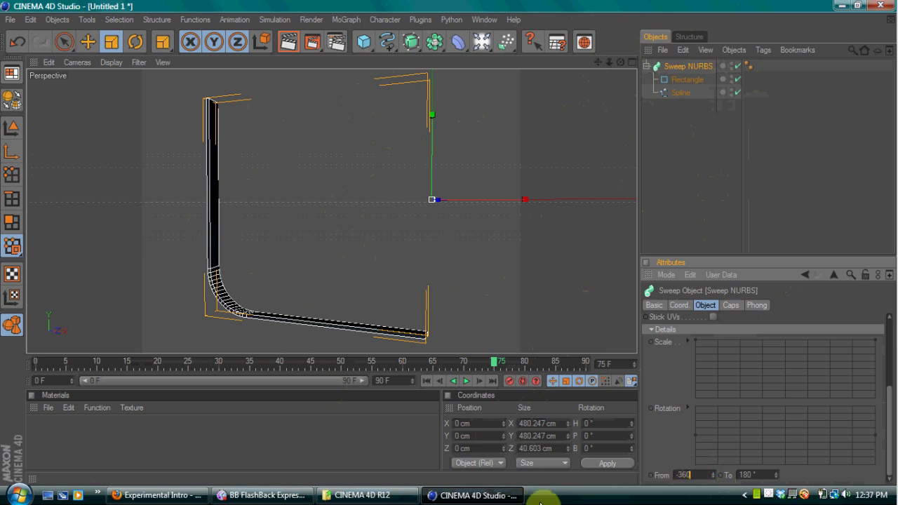
{"action": "key", "text": "Return"}
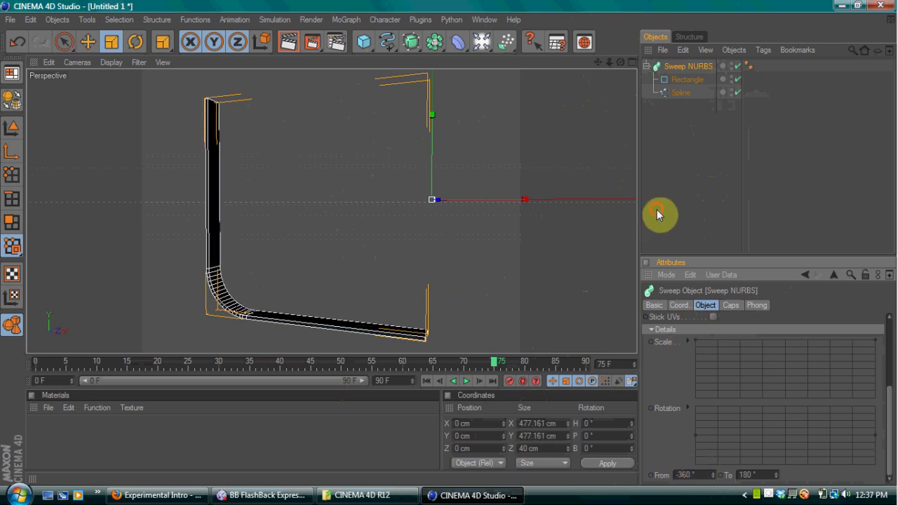
Try out the End Growth, Start Growth and End Rotation values of the Sweep NURBS.
{"action": "left_click", "coordinate": [656, 209]}
{"action": "left_click", "coordinate": [690, 66]}
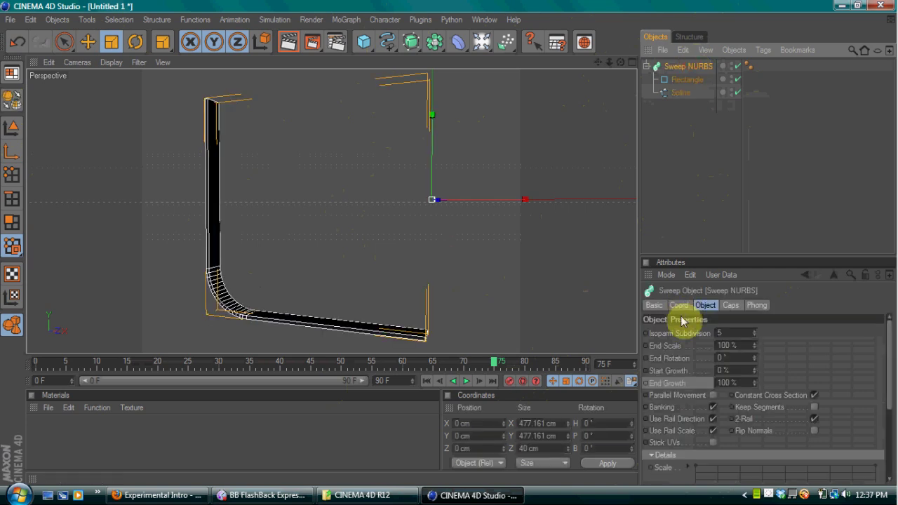
{"action": "mouse_move", "coordinate": [754, 383]}
{"action": "left_mouse_down"}
{"action": "mouse_move", "coordinate": [754, 453]}
{"action": "mouse_move", "coordinate": [753, 383]}
{"action": "left_mouse_up"}
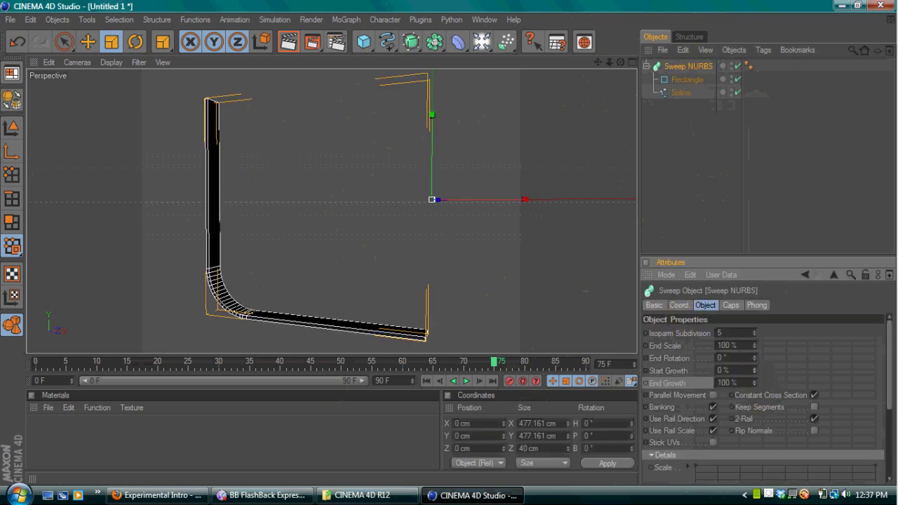
{"action": "mouse_move", "coordinate": [754, 370]}
{"action": "left_mouse_down"}
{"action": "mouse_move", "coordinate": [754, 312]}
{"action": "mouse_move", "coordinate": [751, 372]}
{"action": "left_mouse_up"}
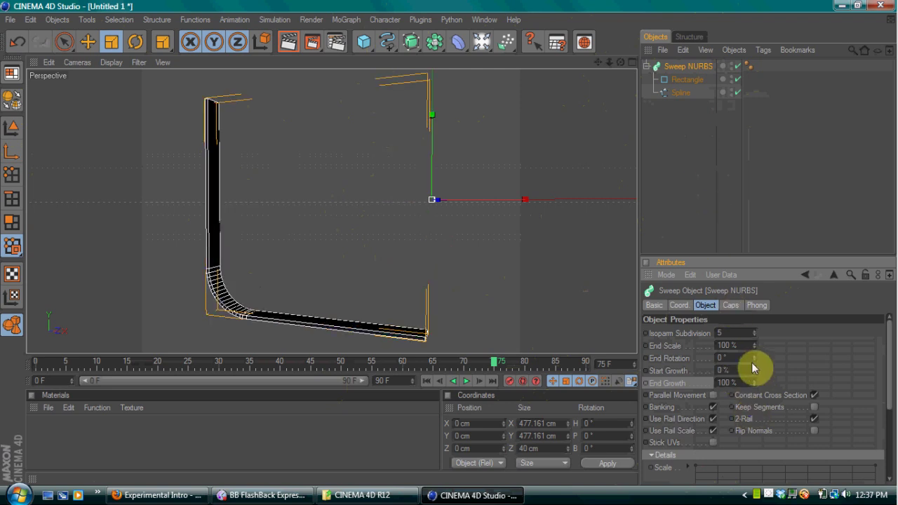
{"action": "mouse_move", "coordinate": [753, 358]}
{"action": "left_mouse_down"}
{"action": "mouse_move", "coordinate": [753, 256]}
{"action": "mouse_move", "coordinate": [758, 363]}
{"action": "left_mouse_up"}
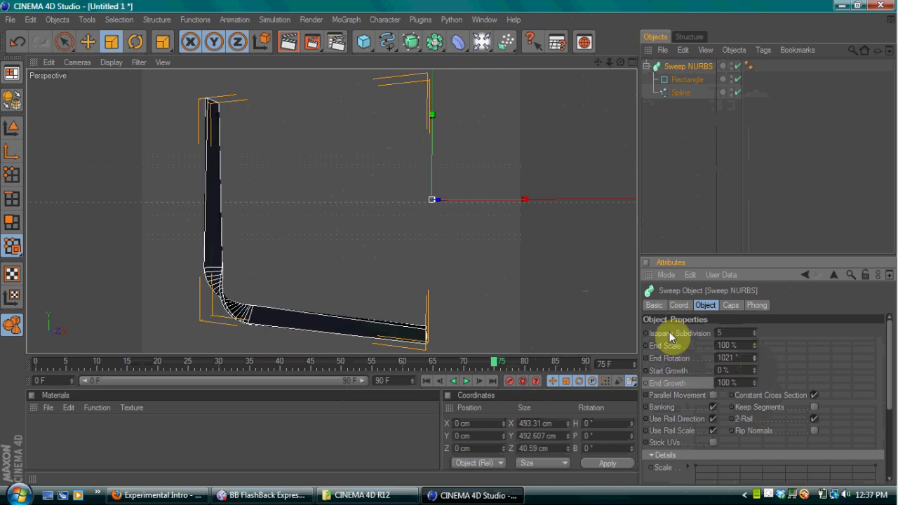
{"action": "left_click", "coordinate": [651, 186]}
Duplicate the Sweep NURBS strand and move the copy along the Z axis to about 46 cm.
{"action": "left_click_drag", "start_coordinate": [620, 62], "coordinate": [535, 61]}
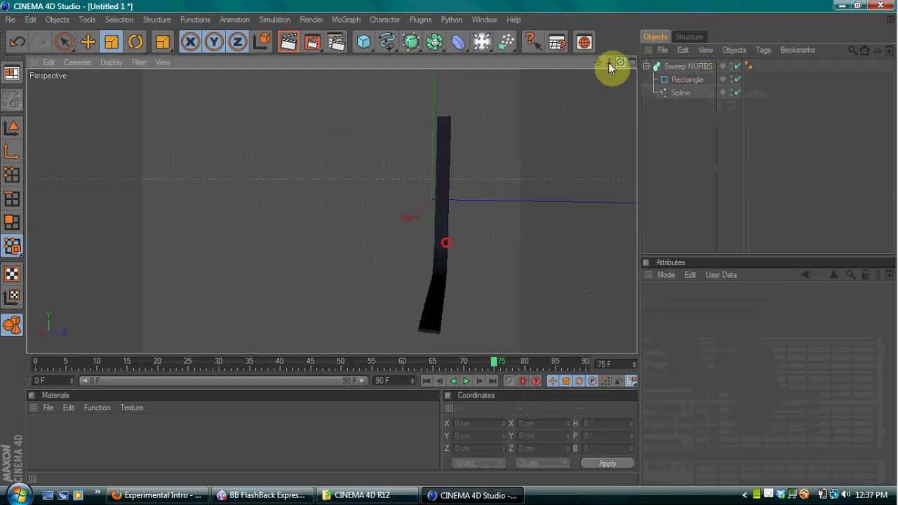
{"action": "mouse_move", "coordinate": [597, 61]}
{"action": "left_mouse_down"}
{"action": "mouse_move", "coordinate": [554, 47]}
{"action": "mouse_move", "coordinate": [599, 66]}
{"action": "left_mouse_up"}
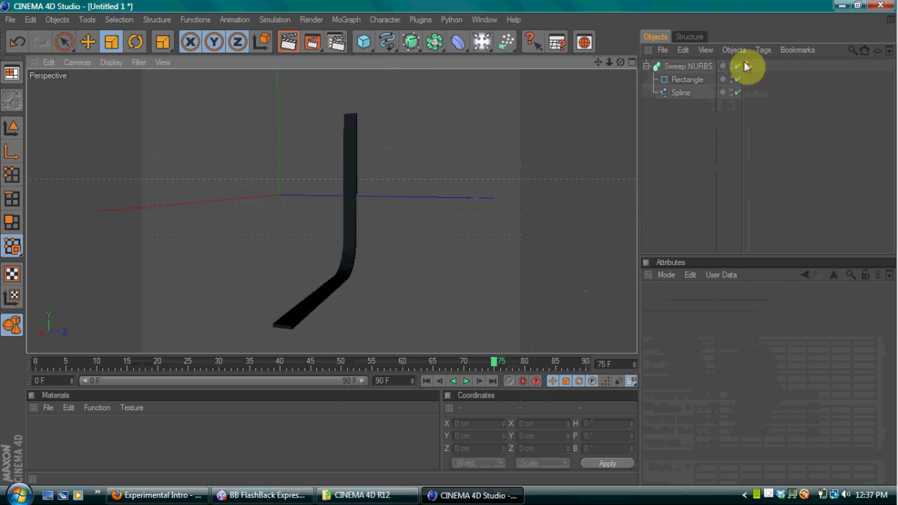
{"action": "left_click", "coordinate": [674, 67]}
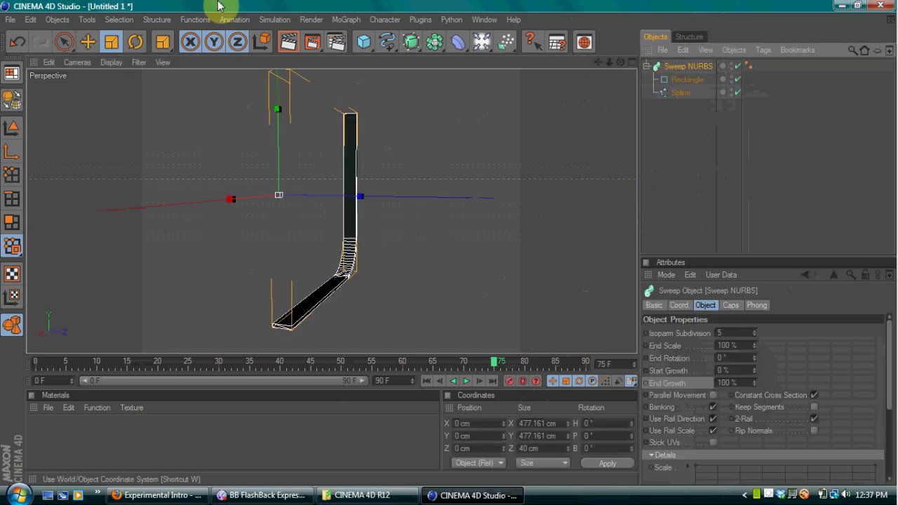
{"action": "left_click", "coordinate": [87, 44]}
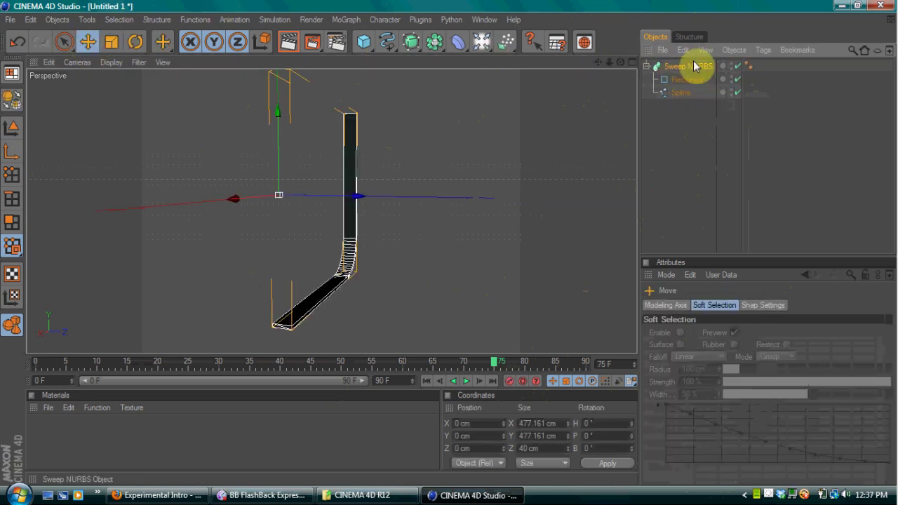
{"action": "key", "text": "ctrl+c"}
{"action": "key", "text": "ctrl+v"}
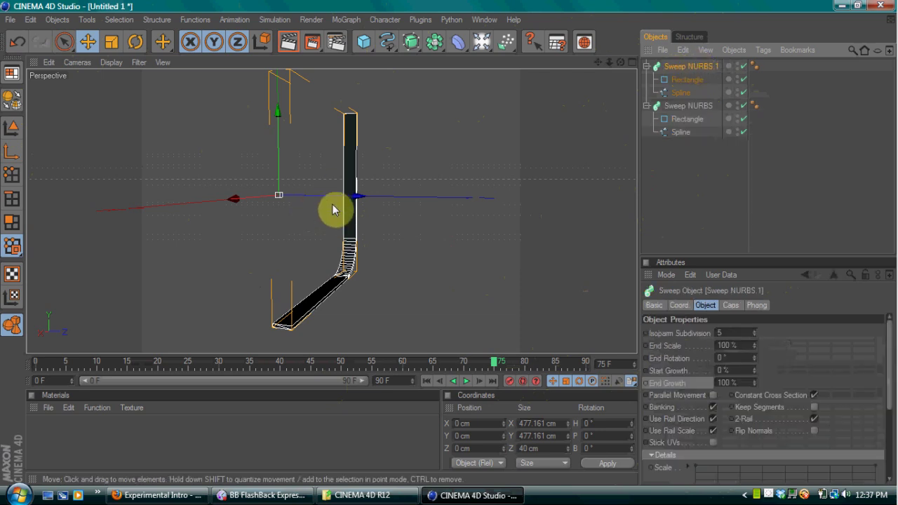
{"action": "left_click_drag", "start_coordinate": [308, 196], "coordinate": [336, 197]}
Collapse both Sweep NURBS objects, duplicate the pair and move the copies along negative Z beside the originals.
{"action": "left_click", "coordinate": [646, 66]}
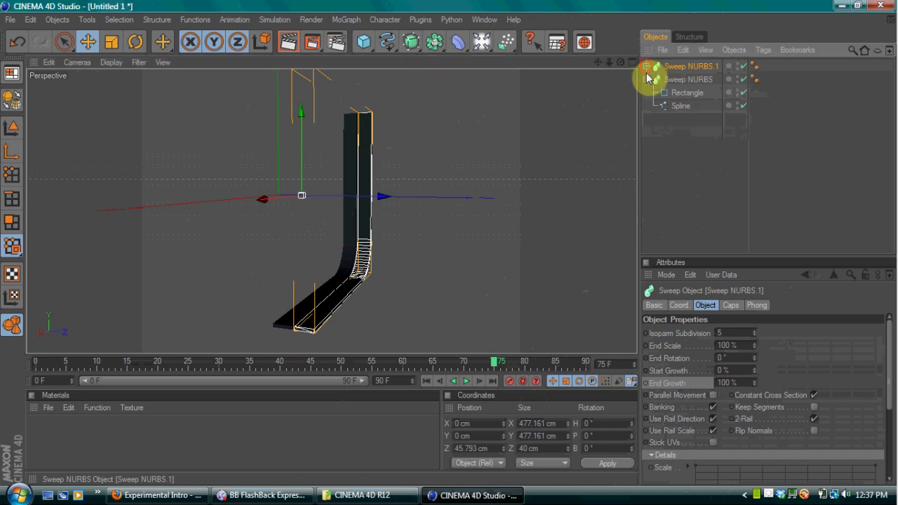
{"action": "left_click", "coordinate": [646, 79]}
{"action": "left_click_drag", "start_coordinate": [713, 140], "coordinate": [701, 2]}
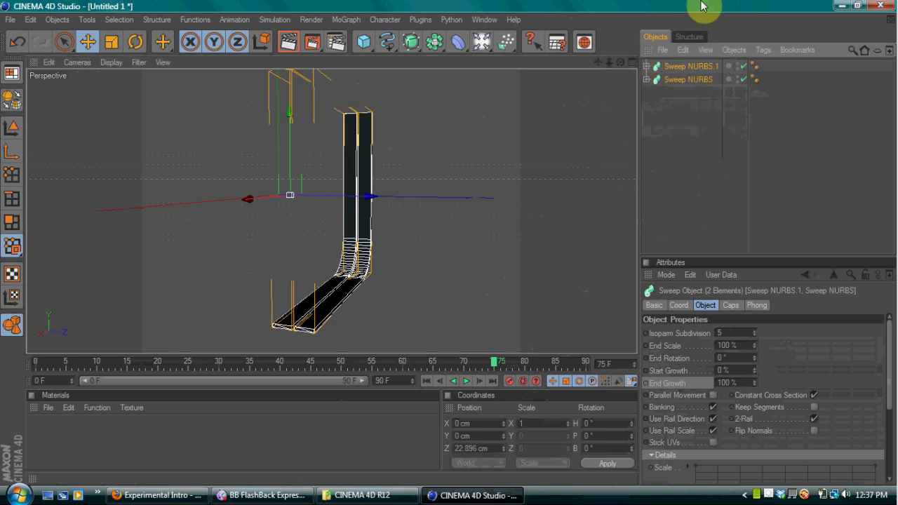
{"action": "key", "text": "ctrl+c"}
{"action": "key", "text": "ctrl+v"}
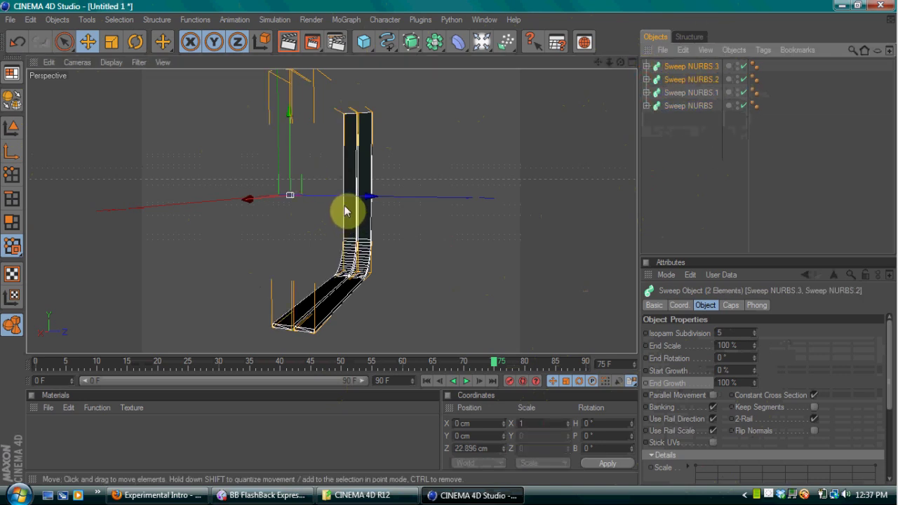
{"action": "left_click_drag", "start_coordinate": [344, 200], "coordinate": [271, 195]}
Duplicate all four strands and move the copies along positive Z to extend the row.
{"action": "left_click_drag", "start_coordinate": [678, 133], "coordinate": [680, 3]}
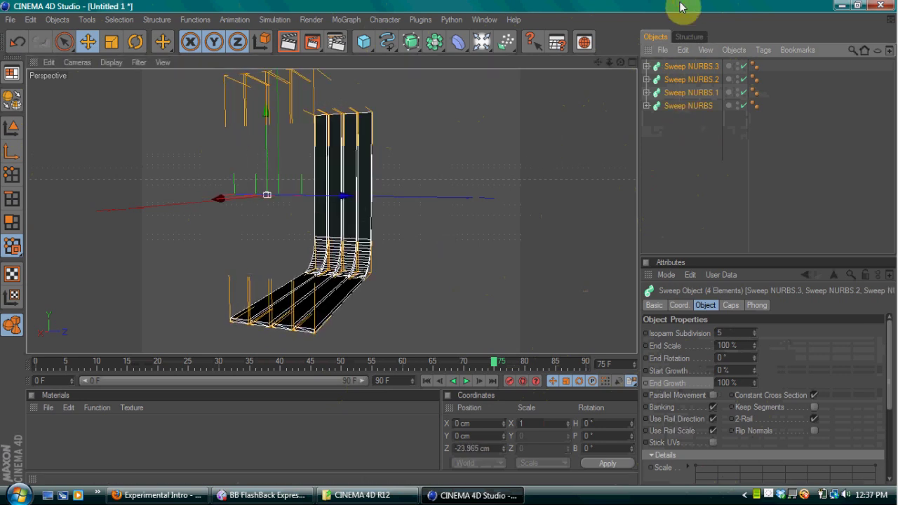
{"action": "key", "text": "ctrl+v"}
{"action": "mouse_move", "coordinate": [316, 198]}
{"action": "left_mouse_down"}
{"action": "mouse_move", "coordinate": [428, 198]}
{"action": "mouse_move", "coordinate": [315, 199]}
{"action": "left_mouse_up"}
Duplicate all eight strands, move the copies about -373 cm along Z beside the originals, and deselect everything.
{"action": "key", "text": "ctrl+a"}
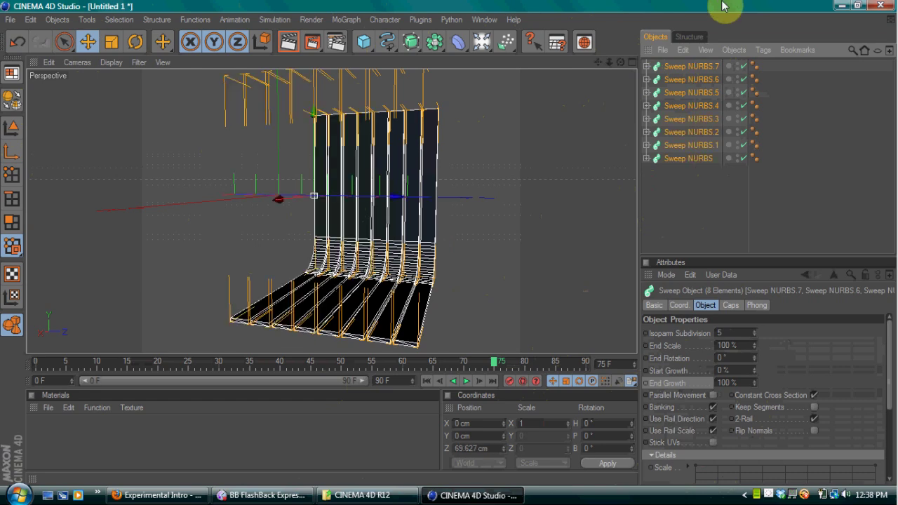
{"action": "key", "text": "ctrl+c"}
{"action": "key", "text": "ctrl+v"}
{"action": "left_click_drag", "start_coordinate": [367, 203], "coordinate": [254, 195]}
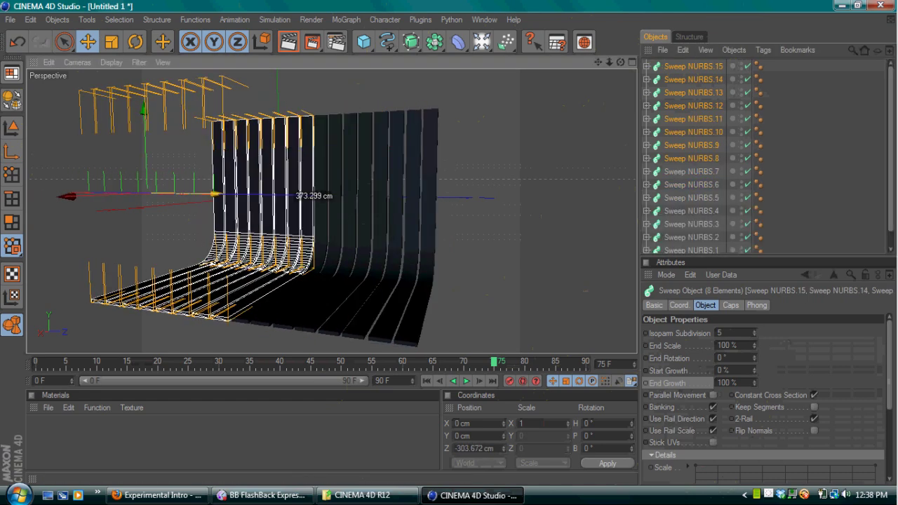
{"action": "left_click", "coordinate": [481, 175]}
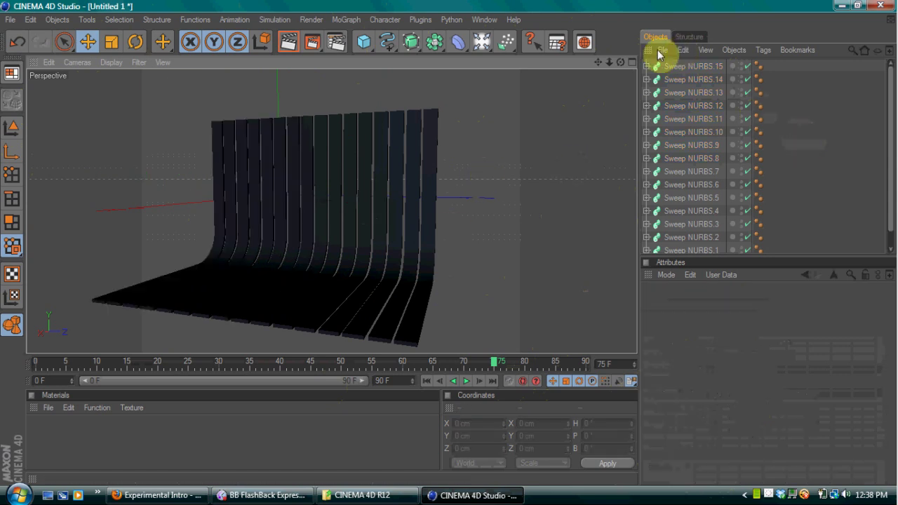
{"action": "mouse_move", "coordinate": [620, 61]}
{"action": "left_mouse_down"}
{"action": "mouse_move", "coordinate": [673, 62]}
{"action": "mouse_move", "coordinate": [611, 69]}
{"action": "mouse_move", "coordinate": [619, 56]}
{"action": "left_mouse_up"}
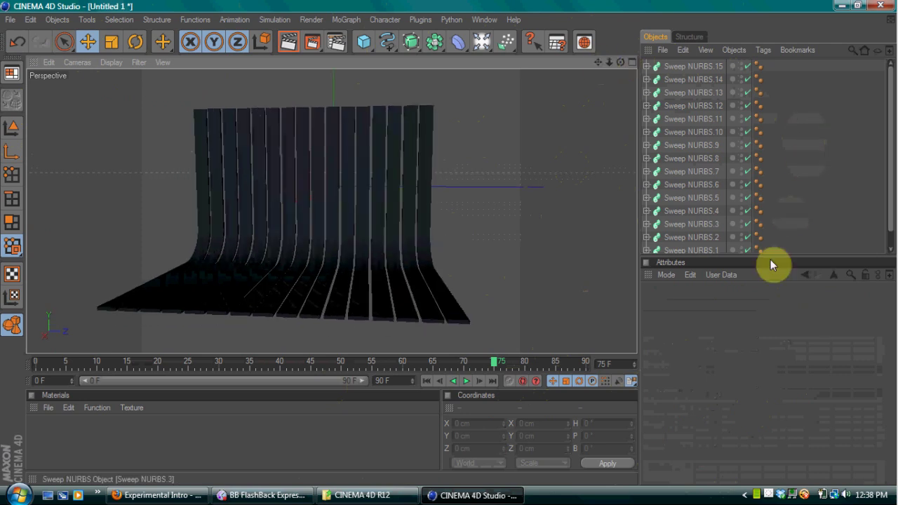
Delete all the Sweep NURBS strands, leaving the scene empty.
{"action": "left_click_drag", "start_coordinate": [774, 251], "coordinate": [622, 5]}
{"action": "key", "text": "Delete"}
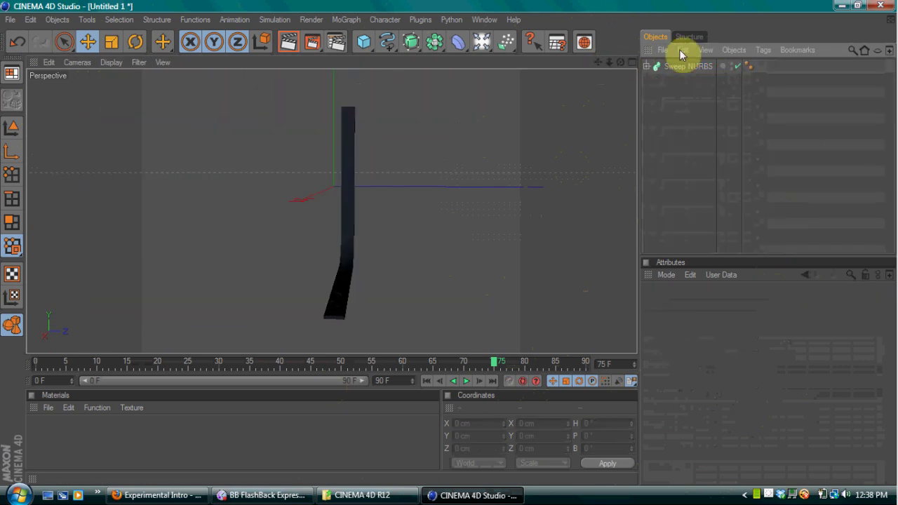
{"action": "left_click", "coordinate": [674, 69]}
{"action": "key", "text": "Delete"}
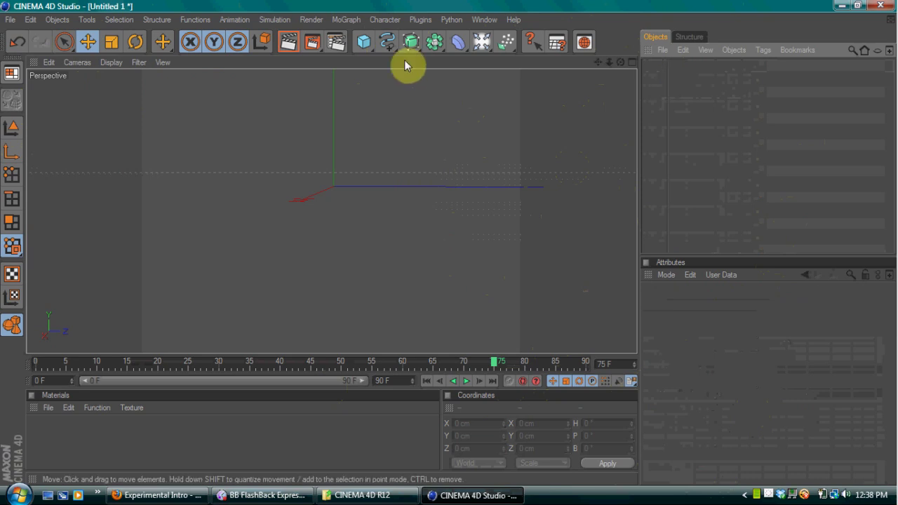
Add a Text spline to the scene and turn the perspective view to face its lettering.
{"action": "left_click_drag", "start_coordinate": [391, 42], "coordinate": [433, 178]}
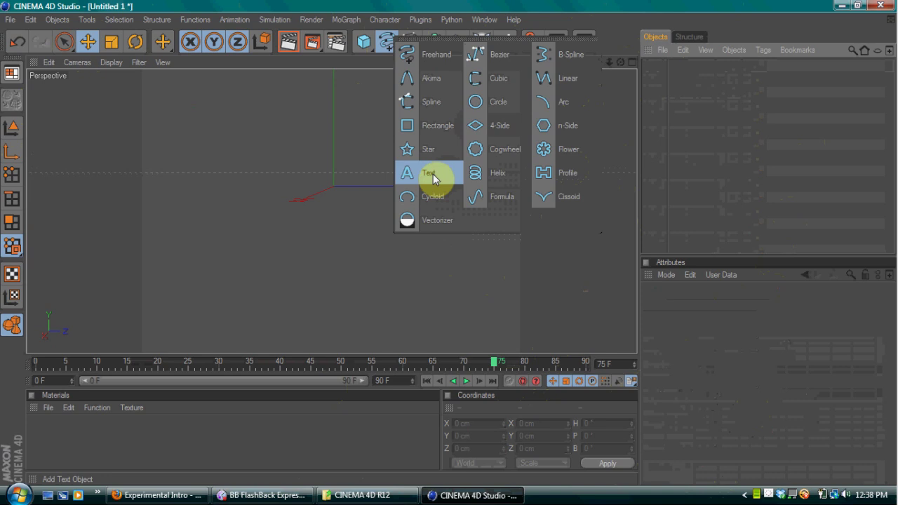
{"action": "left_click_drag", "start_coordinate": [433, 178], "coordinate": [432, 179]}
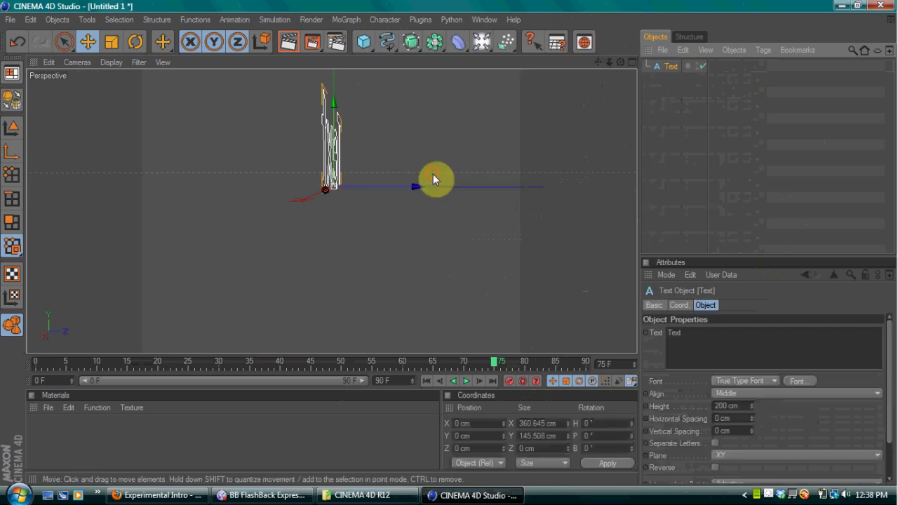
{"action": "left_click_drag", "start_coordinate": [620, 62], "coordinate": [375, 58]}
{"action": "left_click", "coordinate": [392, 20]}
{"action": "left_click", "coordinate": [391, 32]}
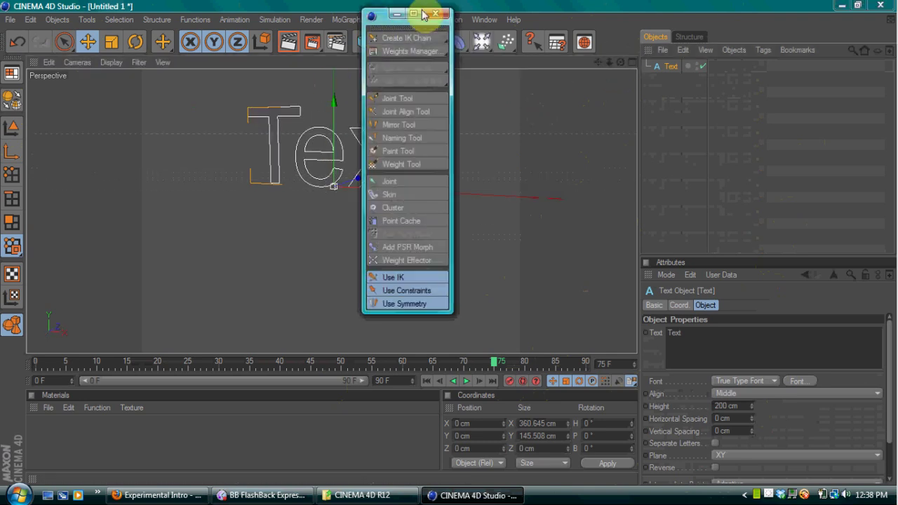
{"action": "left_click", "coordinate": [424, 9]}
{"action": "left_click", "coordinate": [382, 41]}
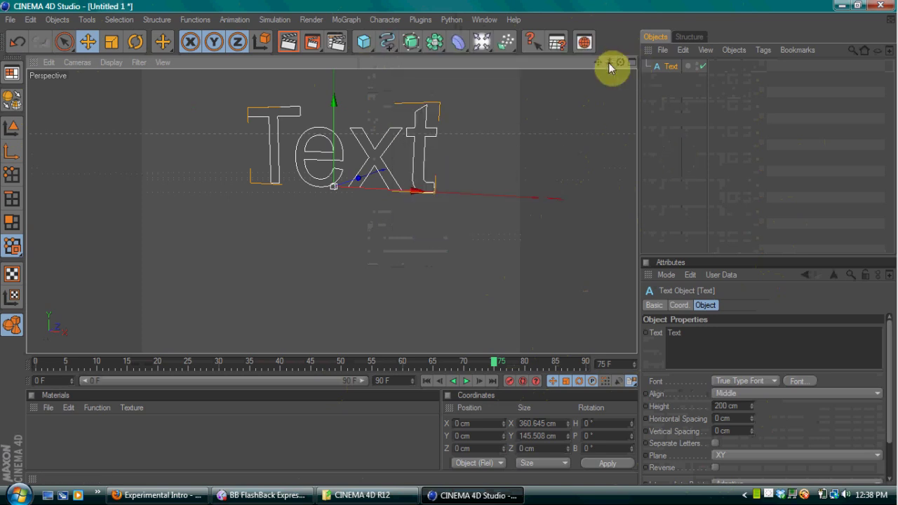
{"action": "left_click_drag", "start_coordinate": [597, 61], "coordinate": [582, 152]}
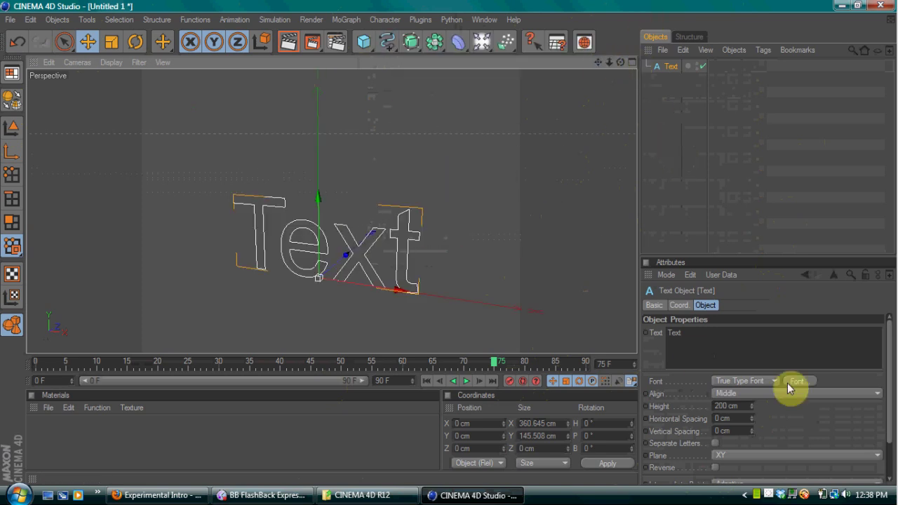
Change the Text spline's font from Arial to an angular, all-caps display typeface.
{"action": "left_click", "coordinate": [804, 381]}
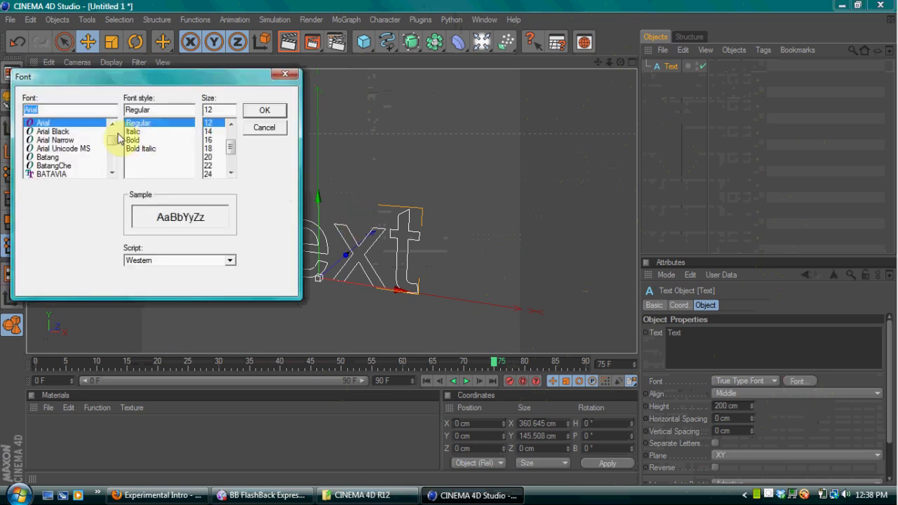
{"action": "mouse_move", "coordinate": [110, 144]}
{"action": "left_mouse_down"}
{"action": "mouse_move", "coordinate": [108, 167]}
{"action": "mouse_move", "coordinate": [118, 132]}
{"action": "mouse_move", "coordinate": [115, 160]}
{"action": "left_mouse_up"}
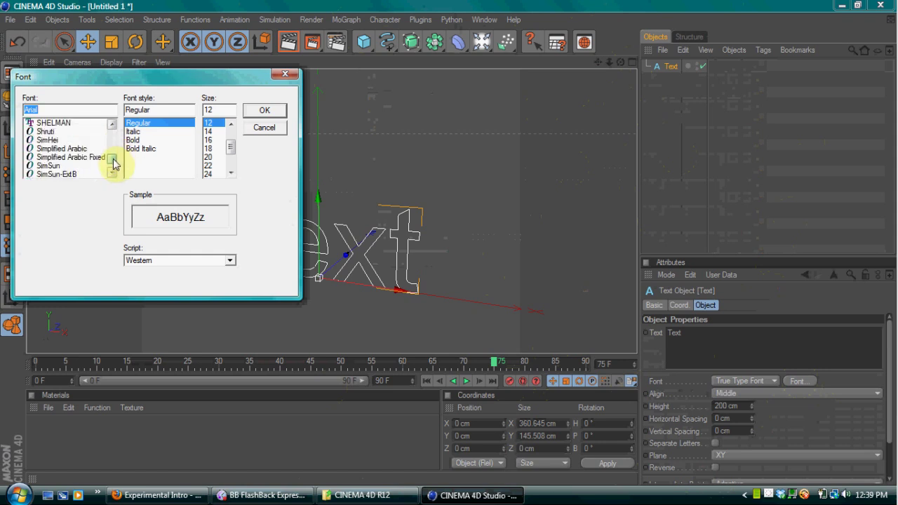
{"action": "left_click", "coordinate": [112, 173]}
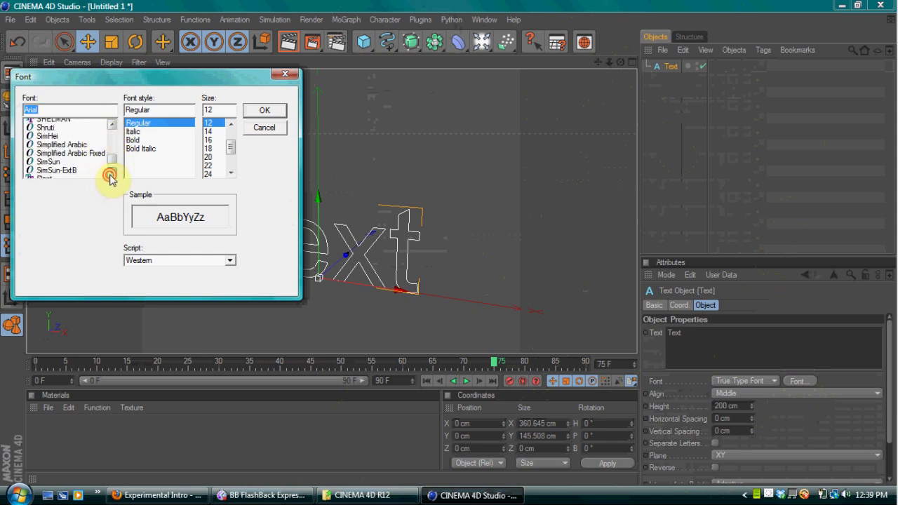
{"action": "left_click", "coordinate": [112, 174]}
{"action": "left_click", "coordinate": [99, 167]}
{"action": "left_click", "coordinate": [264, 112]}
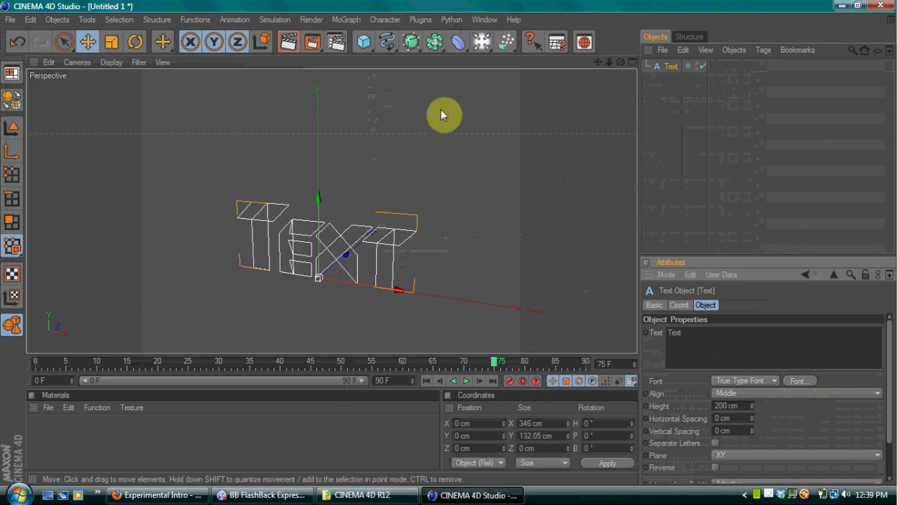
Set the Text spline's wording to "cock" and raise it along the Y axis to about 84 cm.
{"action": "left_click", "coordinate": [727, 336]}
{"action": "type", "text": "penis"}
{"action": "key", "text": "BackSpace"}
{"action": "key", "text": "BackSpace"}
{"action": "key", "text": "BackSpace"}
{"action": "key", "text": "BackSpace"}
{"action": "key", "text": "BackSpace"}
{"action": "type", "text": "cock"}
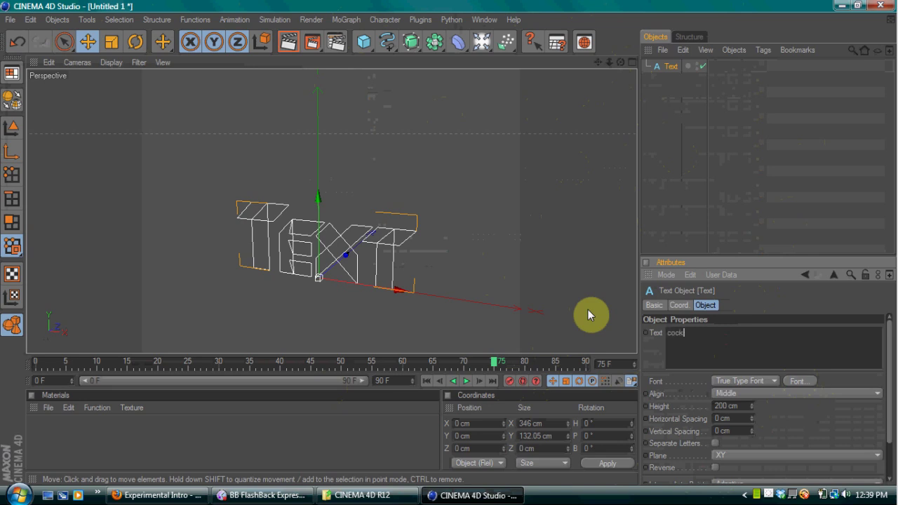
{"action": "left_click", "coordinate": [755, 305]}
{"action": "left_click_drag", "start_coordinate": [314, 201], "coordinate": [314, 155]}
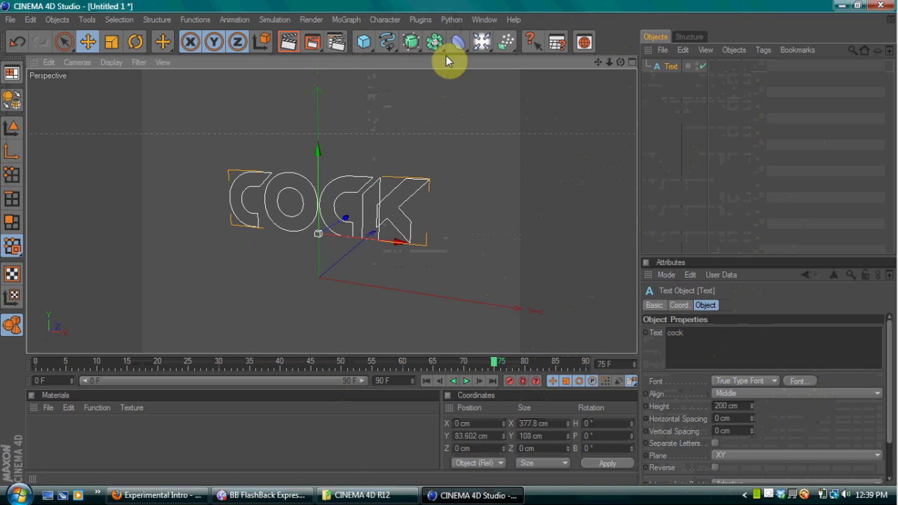
Add a Helix spline with a height of 797 cm and move it along Z to about 449 cm.
{"action": "left_click", "coordinate": [390, 44]}
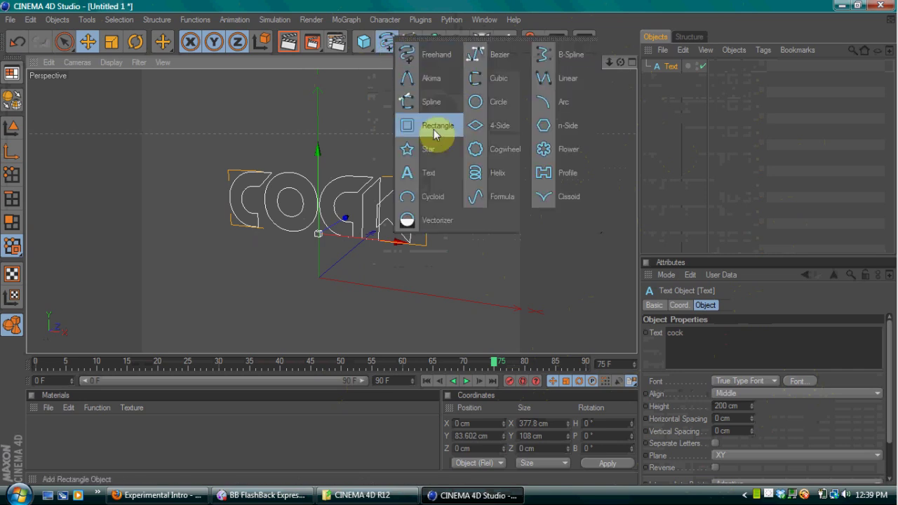
{"action": "left_click", "coordinate": [476, 173]}
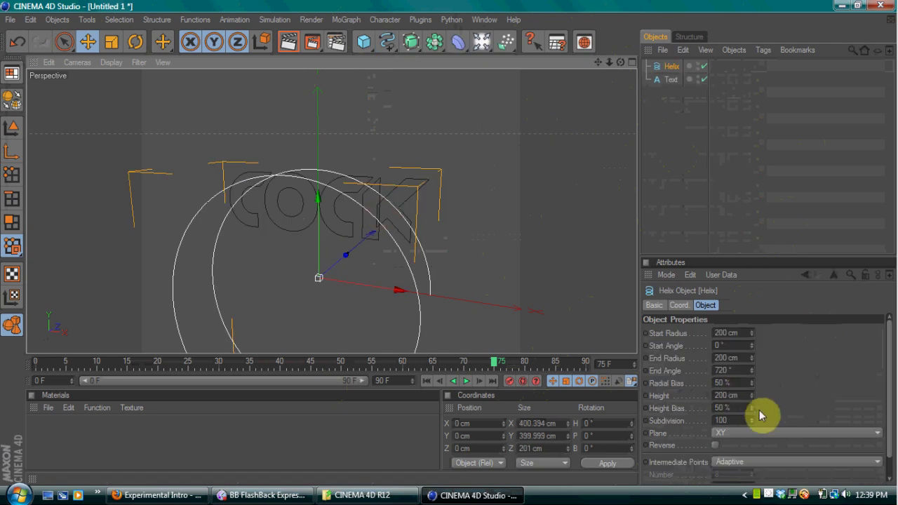
{"action": "left_click_drag", "start_coordinate": [751, 396], "coordinate": [754, 400]}
{"action": "left_click_drag", "start_coordinate": [342, 251], "coordinate": [411, 187]}
Scale the Text spline down uniformly to about 172 cm wide and 49 cm high, and deselect it.
{"action": "left_click", "coordinate": [667, 80]}
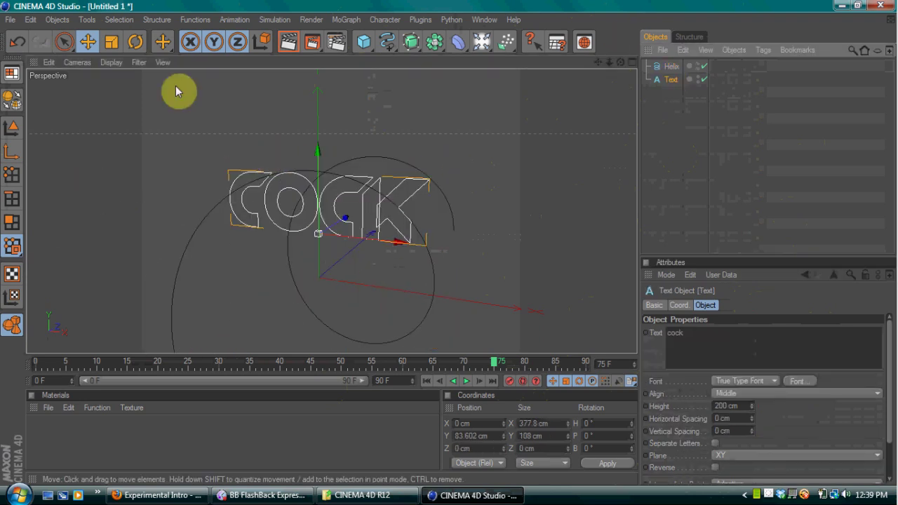
{"action": "left_click", "coordinate": [112, 43]}
{"action": "left_click_drag", "start_coordinate": [321, 234], "coordinate": [312, 234]}
{"action": "left_click", "coordinate": [651, 176]}
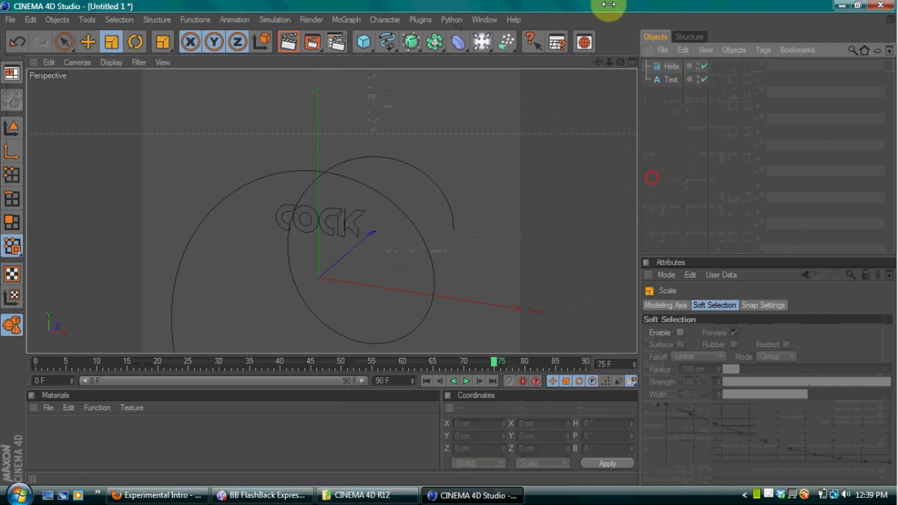
Increase the Helix spline's height to 1305 cm.
{"action": "left_click", "coordinate": [597, 56]}
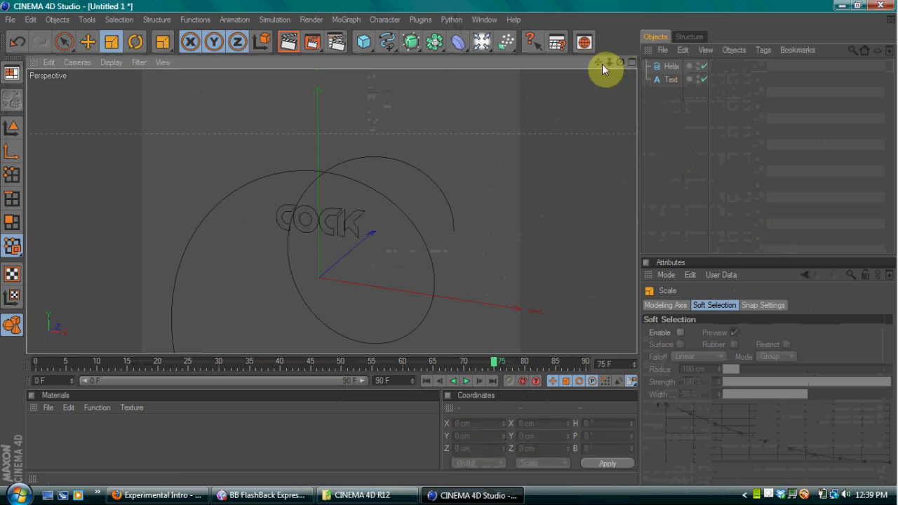
{"action": "left_click_drag", "start_coordinate": [599, 63], "coordinate": [448, 242]}
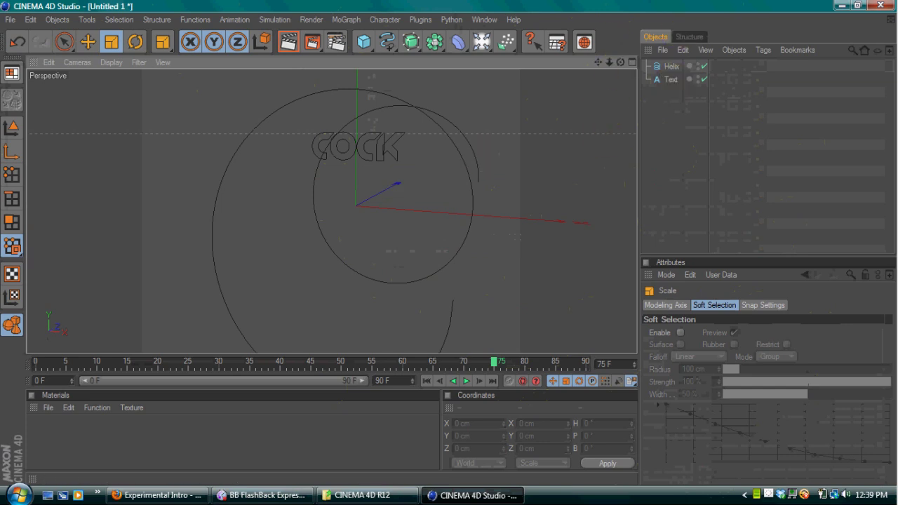
{"action": "left_click_drag", "start_coordinate": [609, 62], "coordinate": [547, 61]}
{"action": "left_click", "coordinate": [670, 69]}
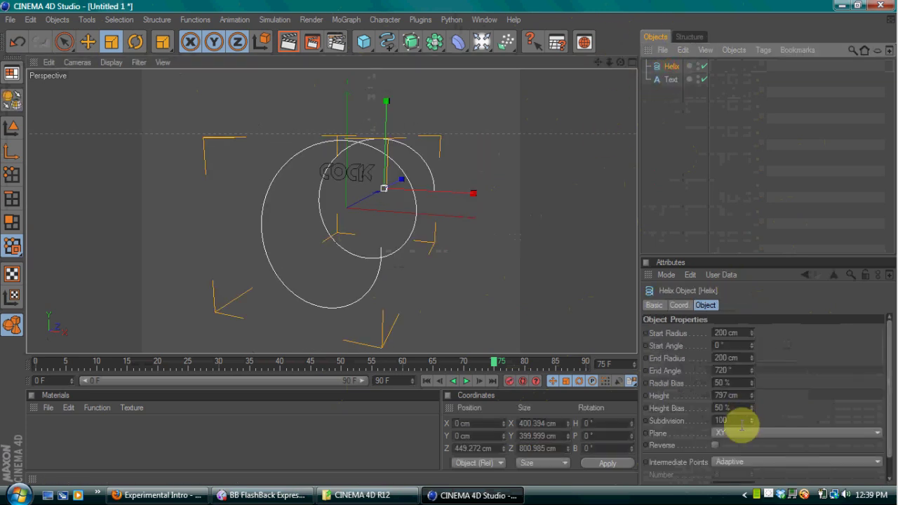
{"action": "left_click_drag", "start_coordinate": [751, 395], "coordinate": [751, 218]}
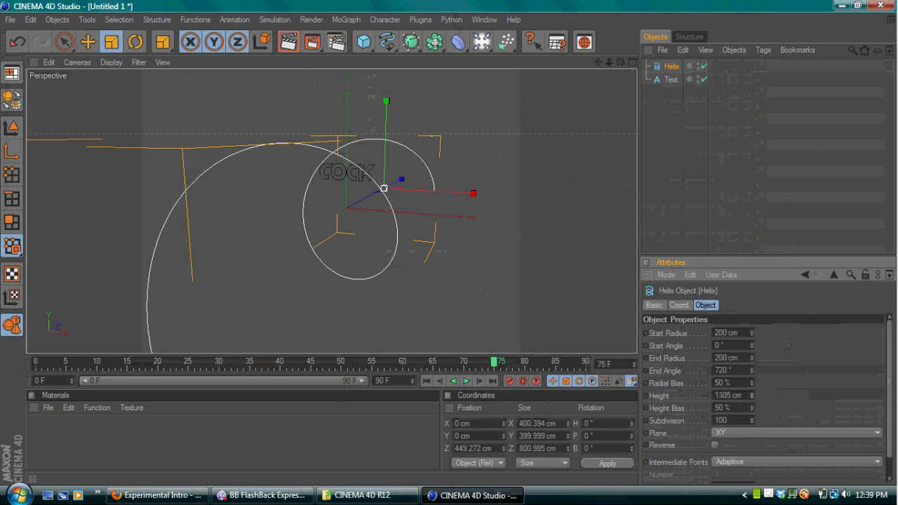
{"action": "left_click_drag", "start_coordinate": [597, 62], "coordinate": [611, 34]}
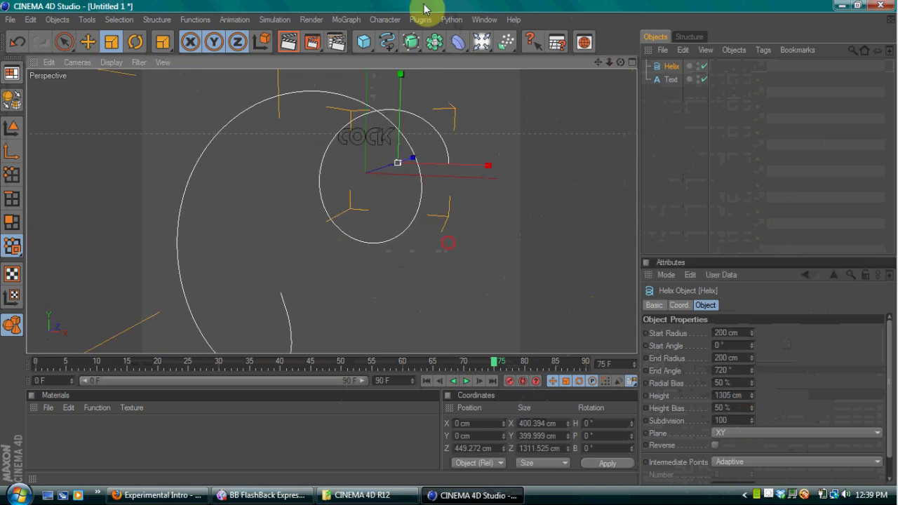
Add a Sweep NURBS and nest the Text and Helix in it, with the Text as profile above the Helix path.
{"action": "left_click_drag", "start_coordinate": [411, 44], "coordinate": [495, 100]}
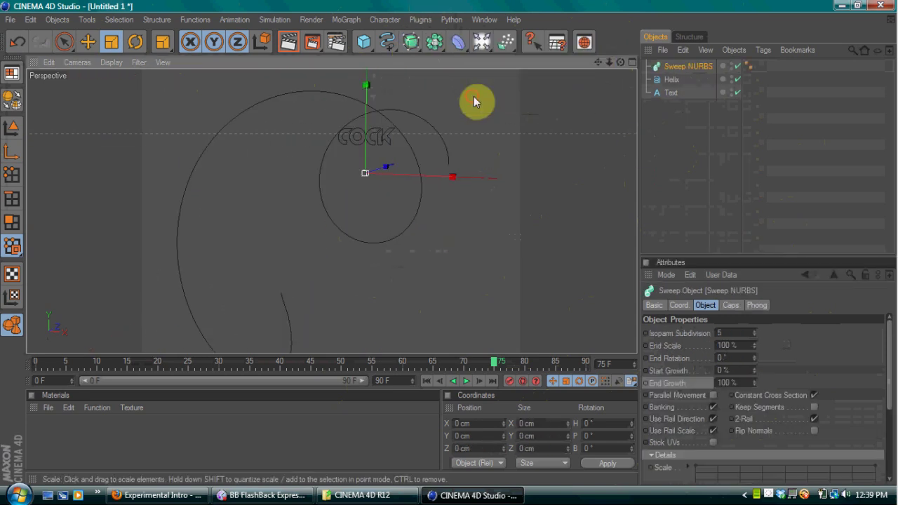
{"action": "left_click_drag", "start_coordinate": [675, 83], "coordinate": [677, 73]}
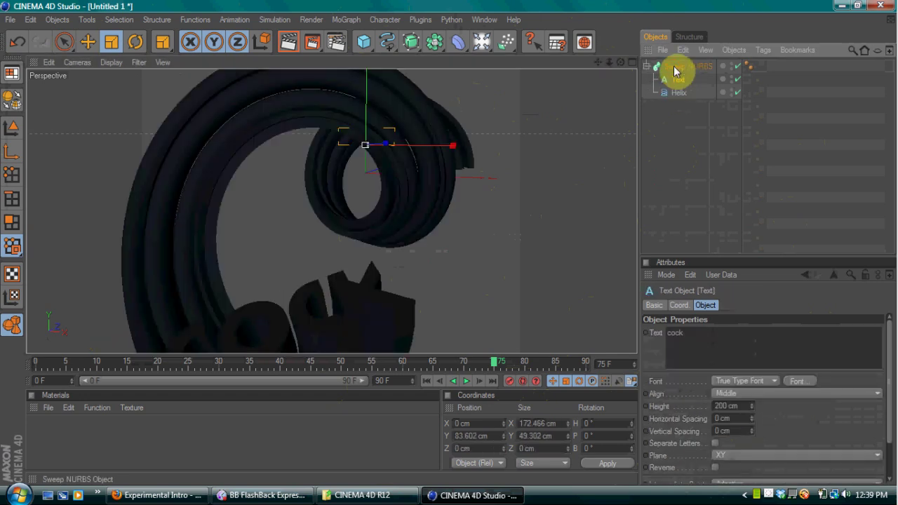
{"action": "left_click", "coordinate": [687, 160]}
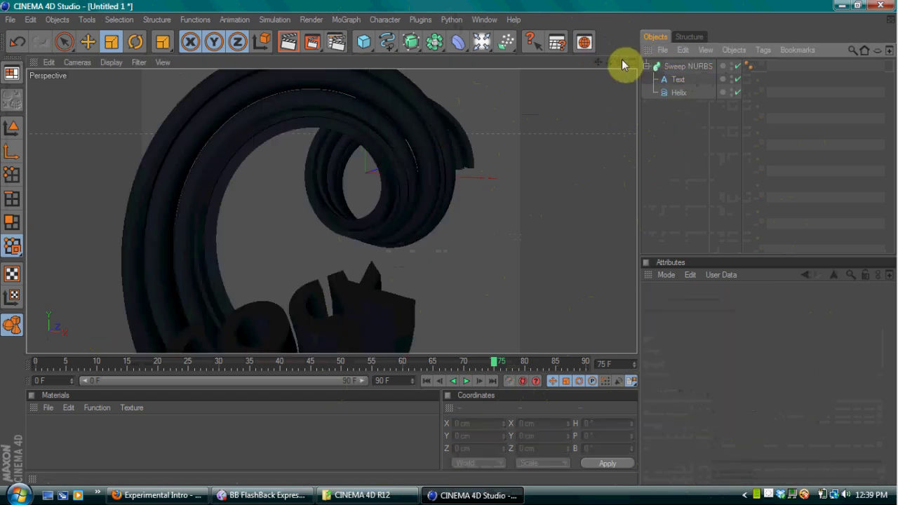
{"action": "left_click_drag", "start_coordinate": [609, 61], "coordinate": [624, 37]}
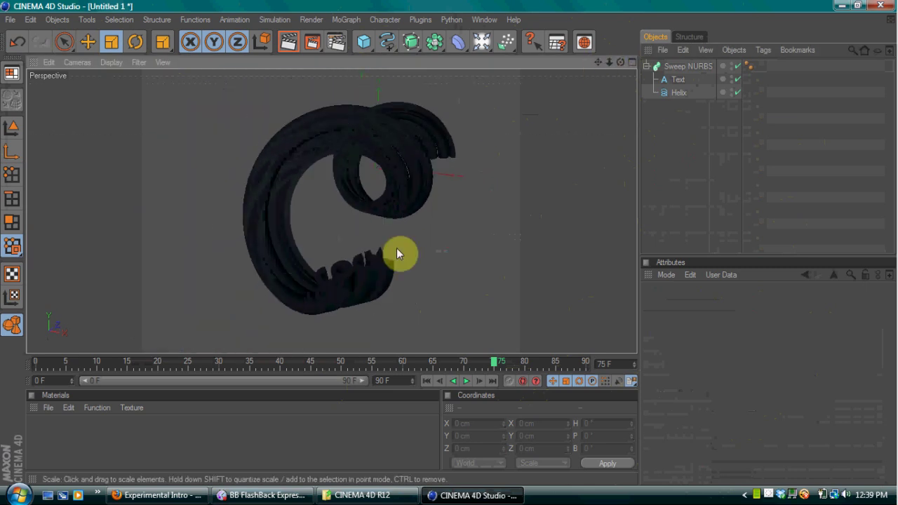
Create a material with Specular disabled and a white color (RGB 255, 255, 255), and apply it to the swept text.
{"action": "double_click", "coordinate": [77, 434]}
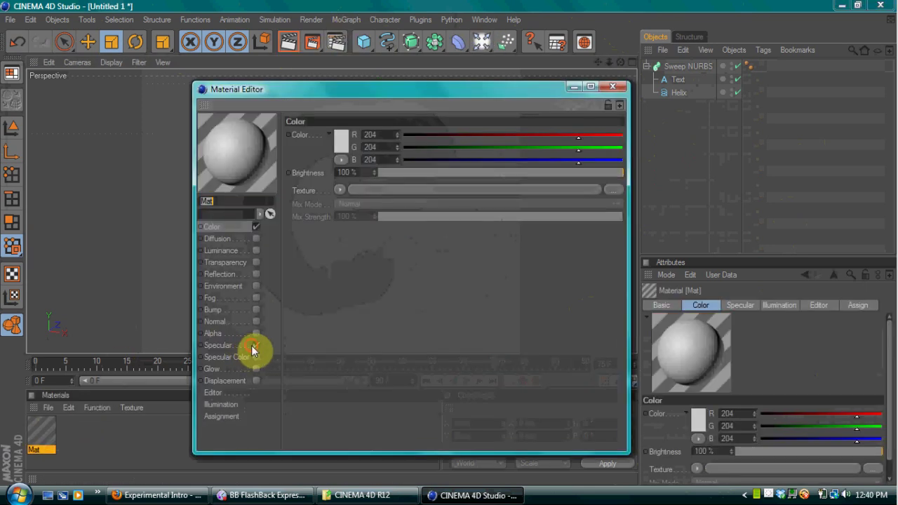
{"action": "left_click", "coordinate": [255, 345]}
{"action": "left_click", "coordinate": [242, 223]}
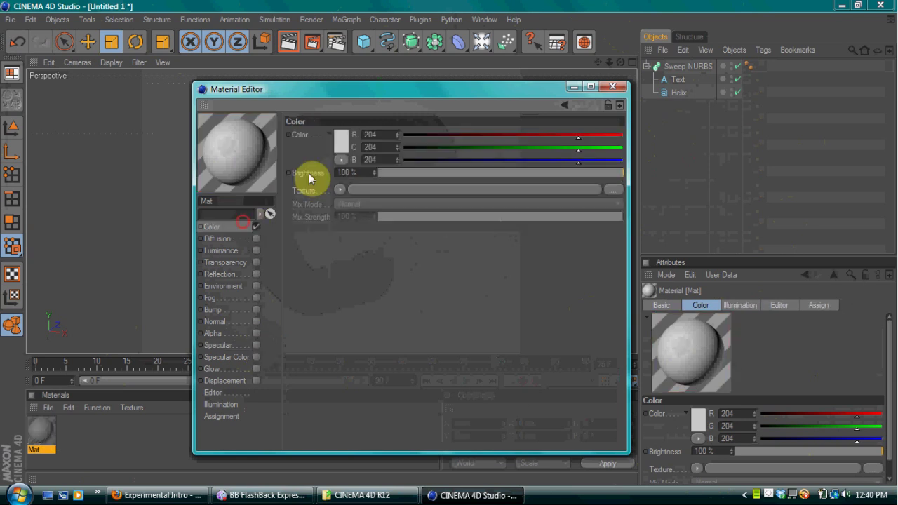
{"action": "left_click", "coordinate": [340, 148]}
{"action": "left_click_drag", "start_coordinate": [300, 132], "coordinate": [225, 92]}
{"action": "left_click", "coordinate": [315, 210]}
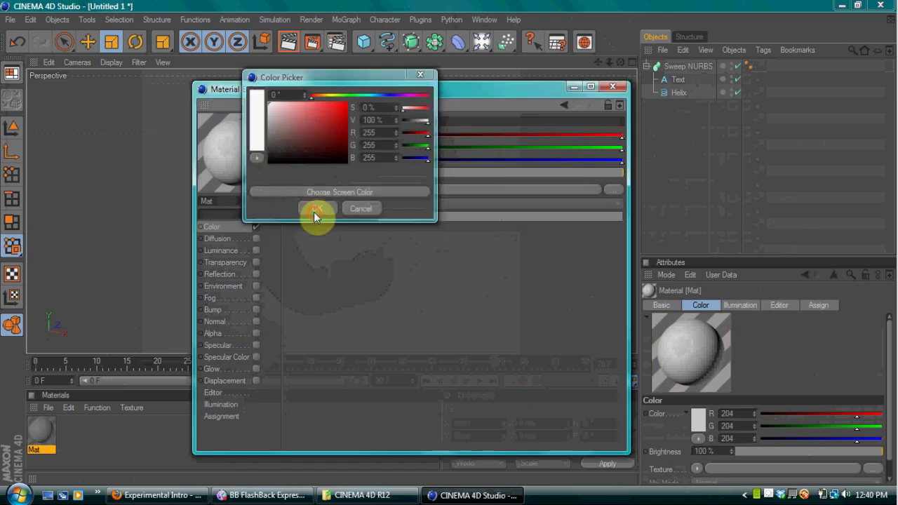
{"action": "left_click", "coordinate": [610, 84]}
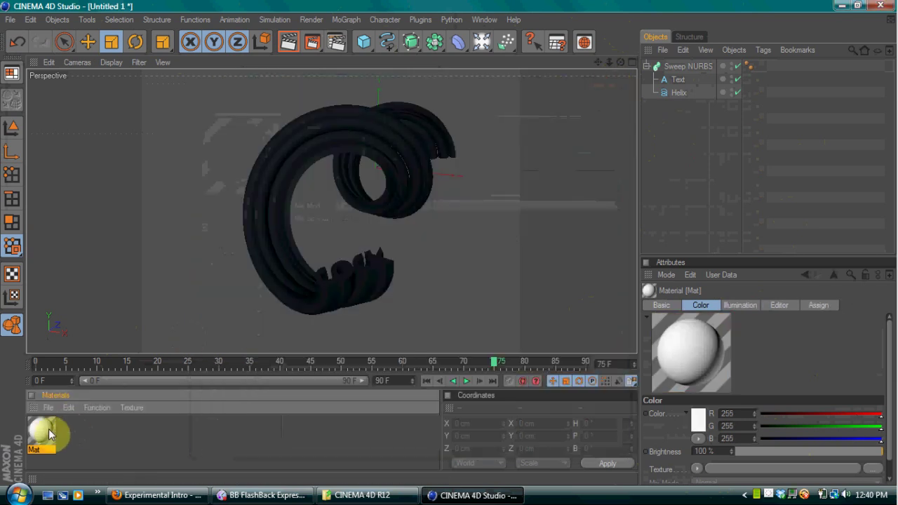
{"action": "left_click_drag", "start_coordinate": [43, 429], "coordinate": [283, 263]}
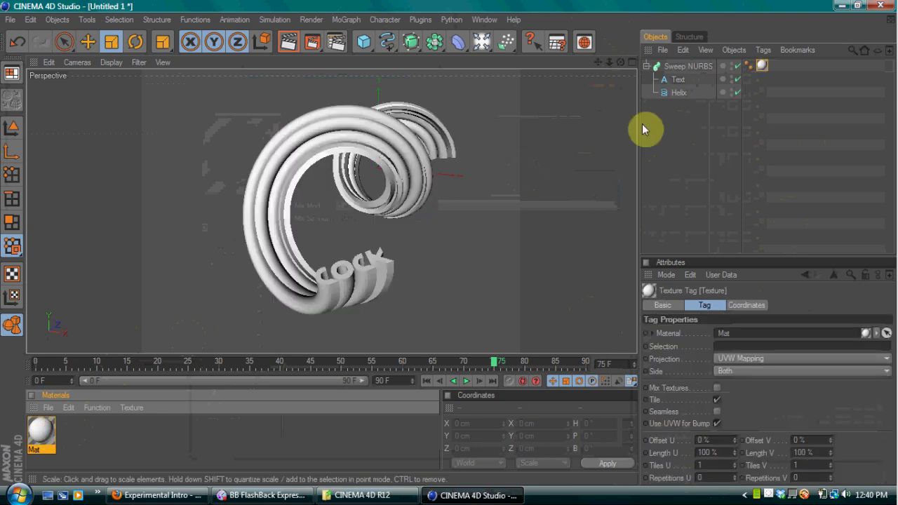
Animate the Sweep NURBS's End Growth with keyframes of 100% at frame 75 and 0% at frame 0.
{"action": "left_click", "coordinate": [688, 67]}
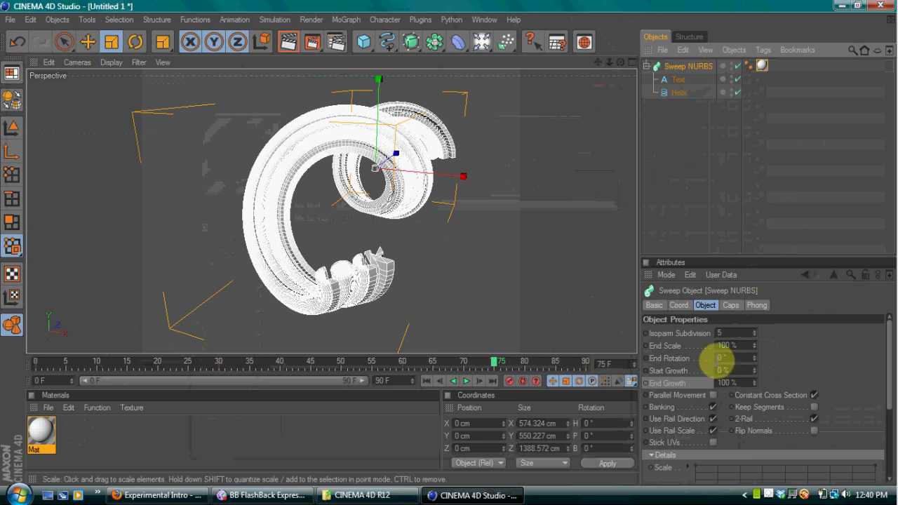
{"action": "mouse_move", "coordinate": [754, 383]}
{"action": "left_mouse_down"}
{"action": "mouse_move", "coordinate": [755, 410]}
{"action": "mouse_move", "coordinate": [755, 385]}
{"action": "left_mouse_up"}
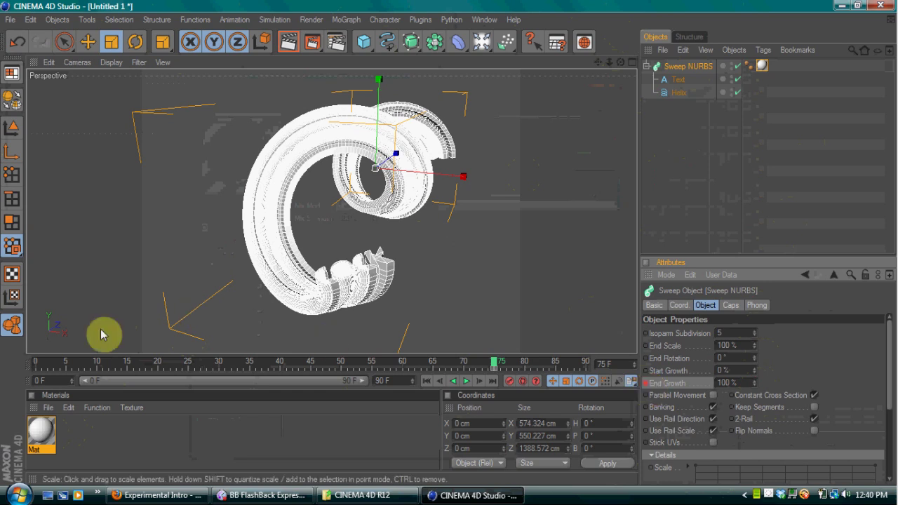
{"action": "left_click_drag", "start_coordinate": [66, 362], "coordinate": [7, 365]}
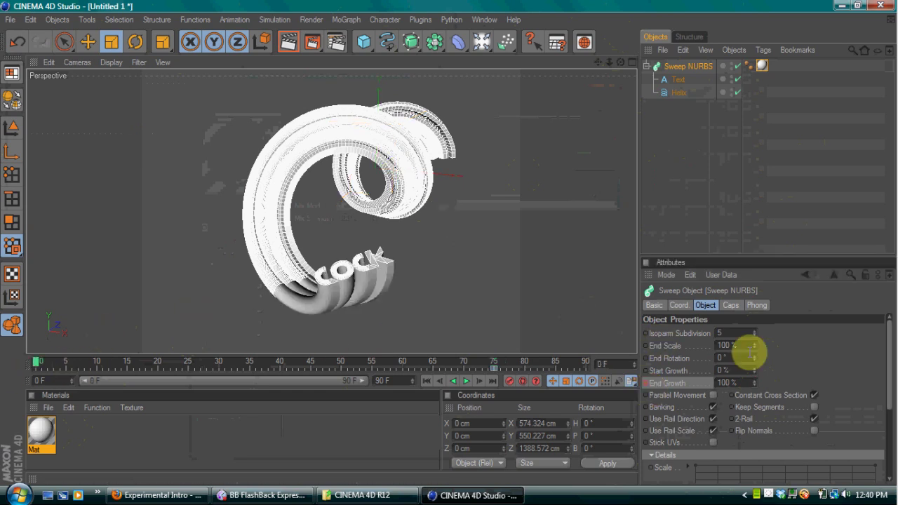
{"action": "left_click", "coordinate": [742, 382]}
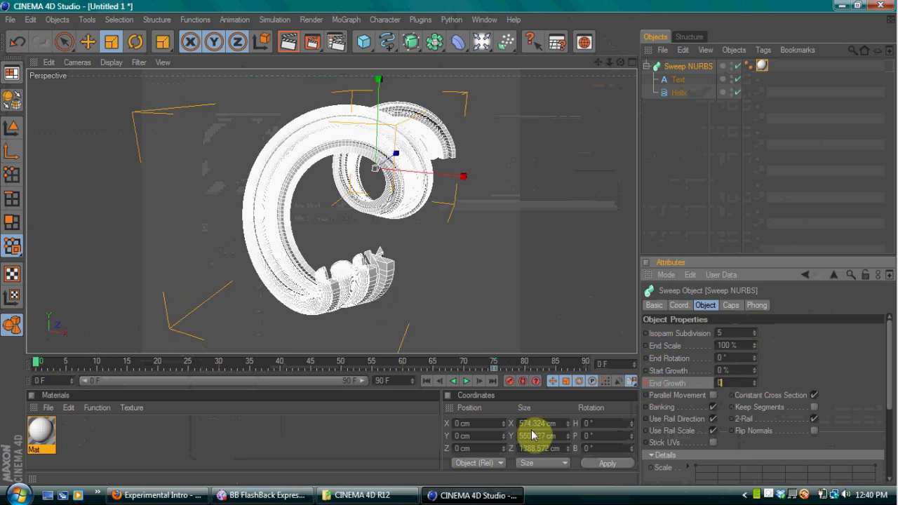
{"action": "type", "text": "0"}
{"action": "key", "text": "Return"}
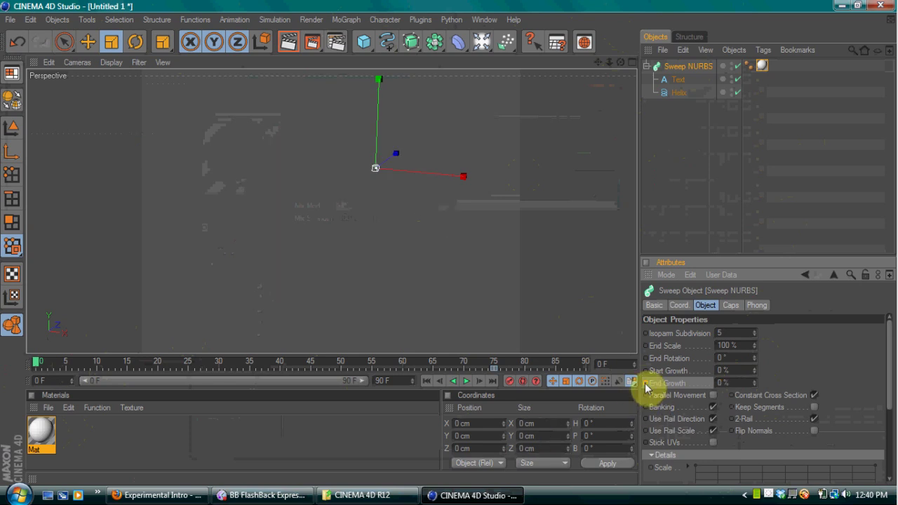
Deselect the Sweep NURBS, play the growth animation forwards and stop playback.
{"action": "left_click", "coordinate": [675, 187]}
{"action": "left_click", "coordinate": [466, 381]}
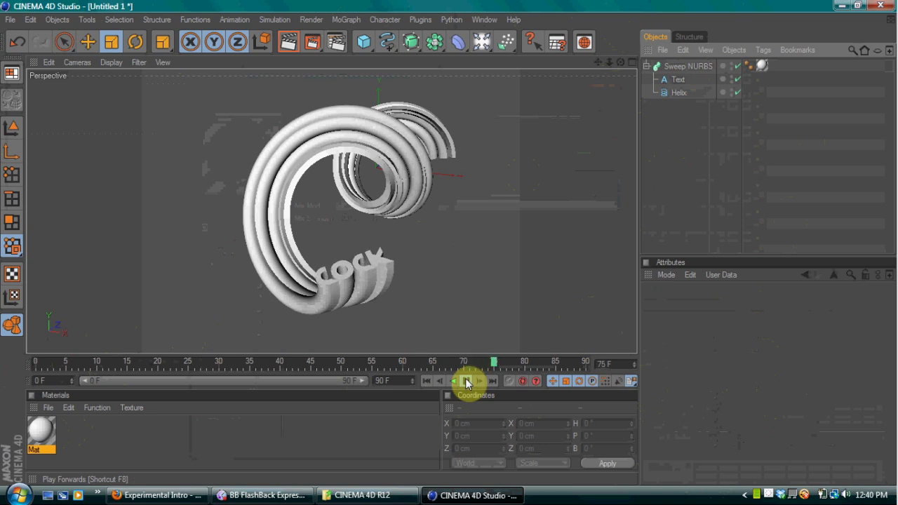
{"action": "left_click", "coordinate": [466, 381]}
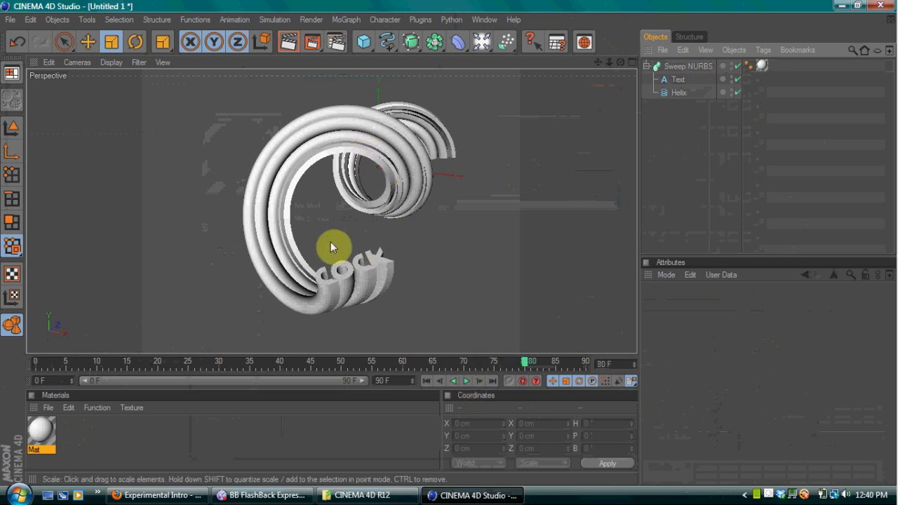
Delete the Sweep NURBS with its Text and Helix splines to empty the scene.
{"action": "left_click", "coordinate": [682, 119]}
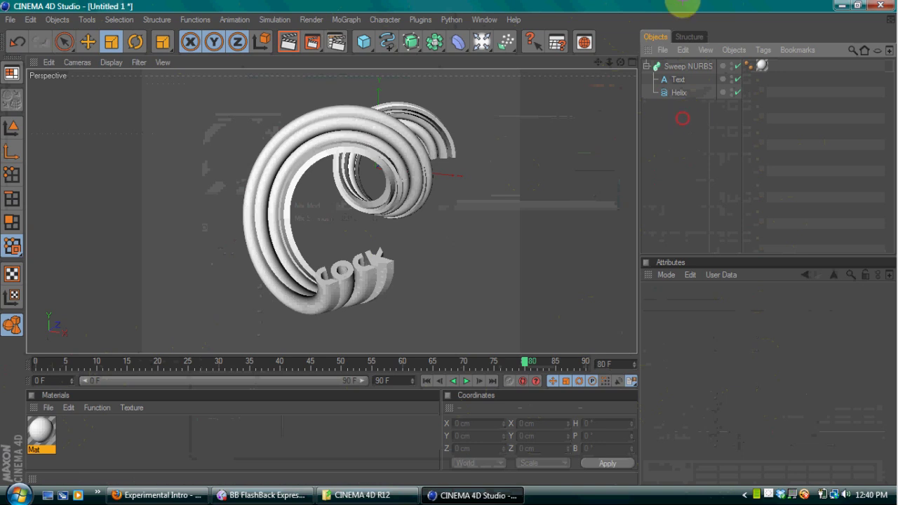
{"action": "key", "text": "ctrl+a"}
{"action": "key", "text": "Delete"}
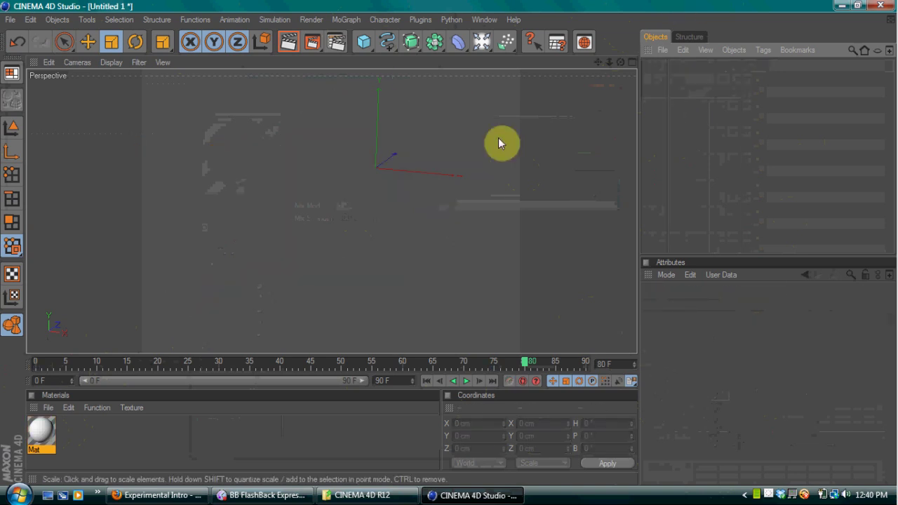
{"action": "mouse_move", "coordinate": [263, 495]}
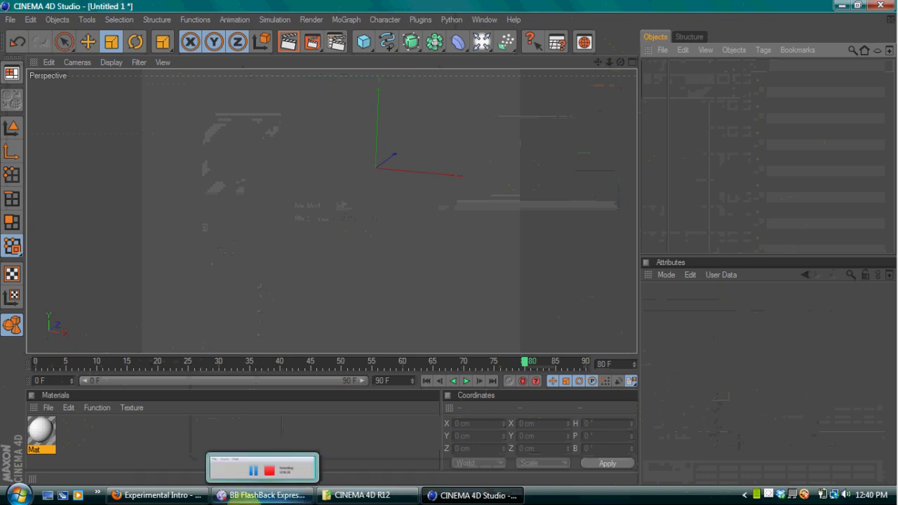